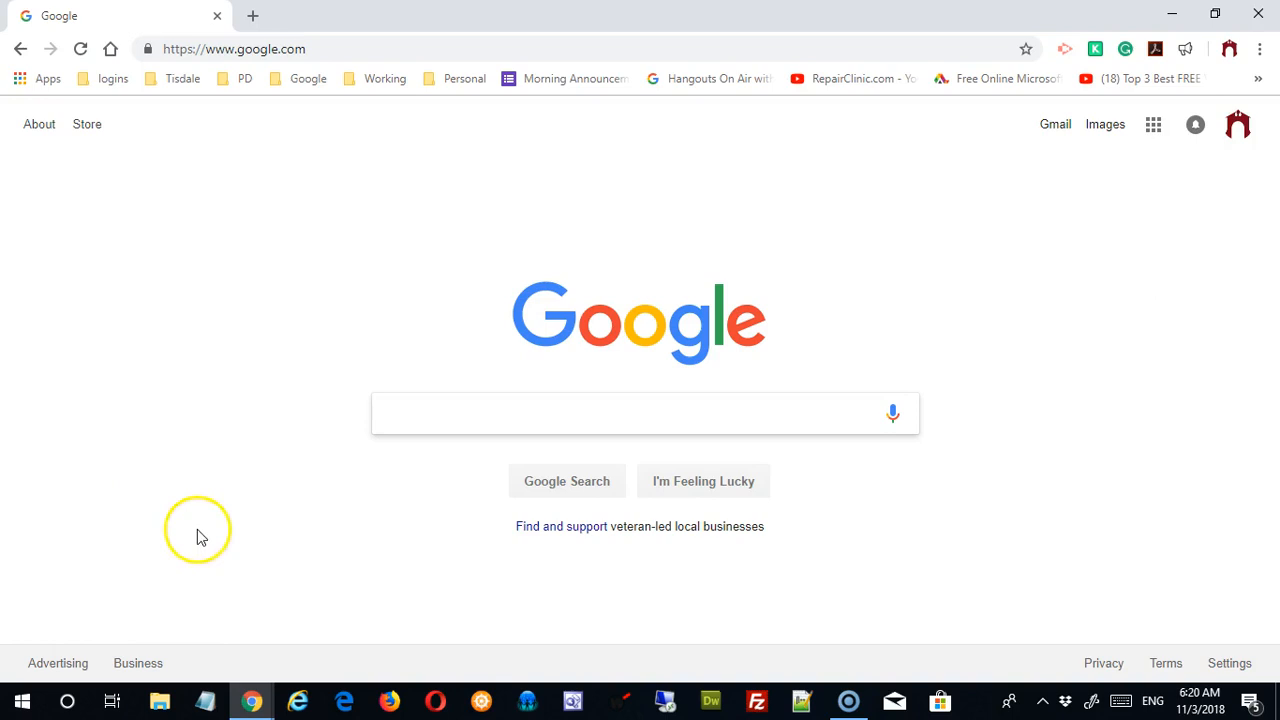
Switch to the Photos app and dismiss the "What's new in Photos" introduction
left_click(78, 703)
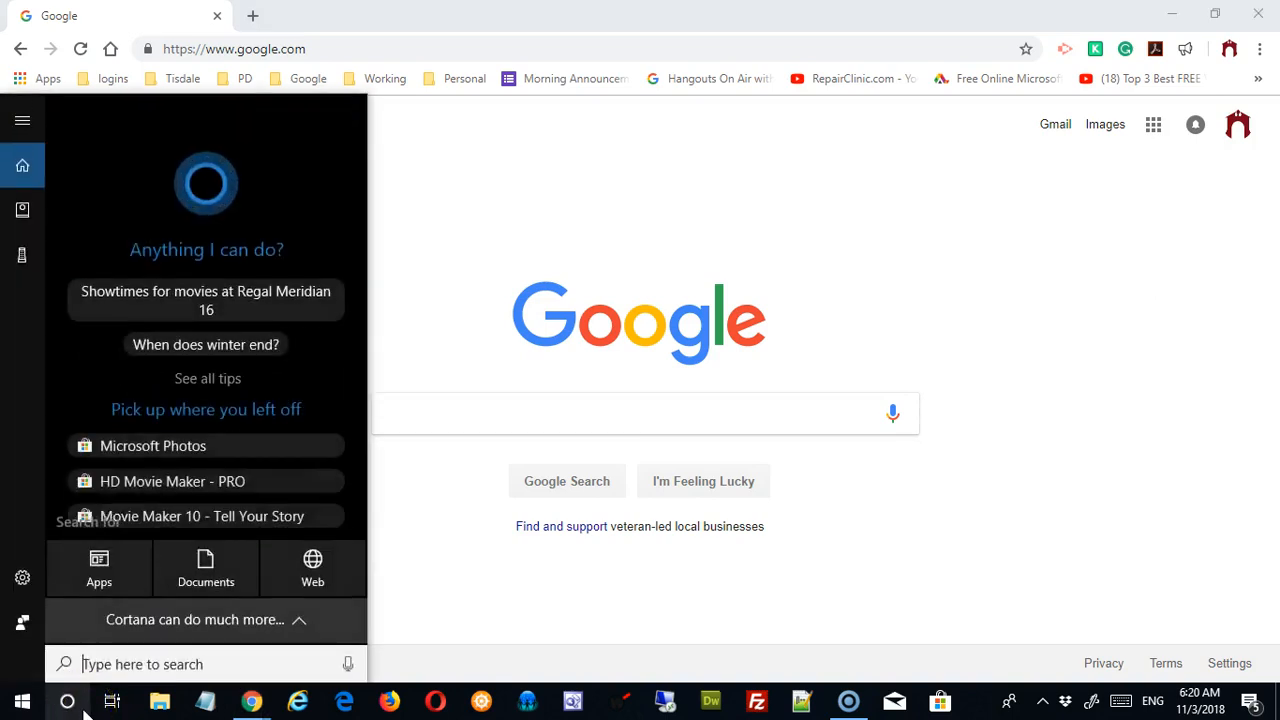
type("photos")
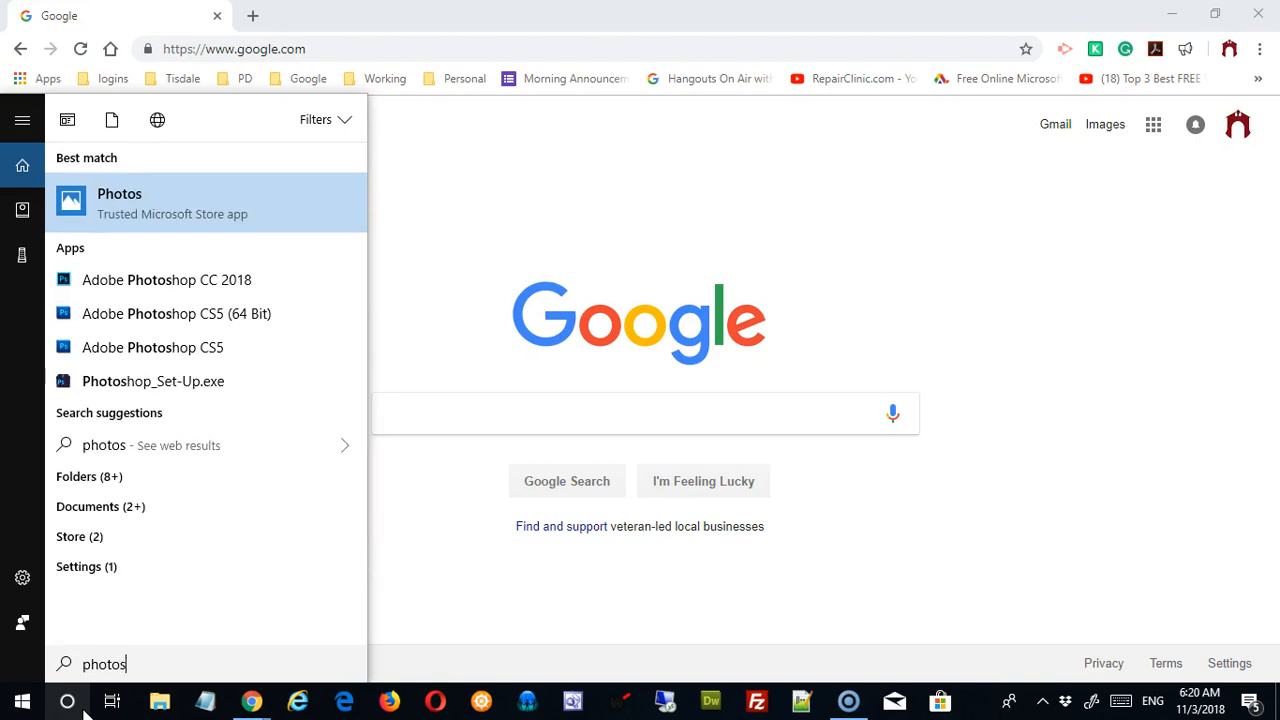
left_click(147, 208)
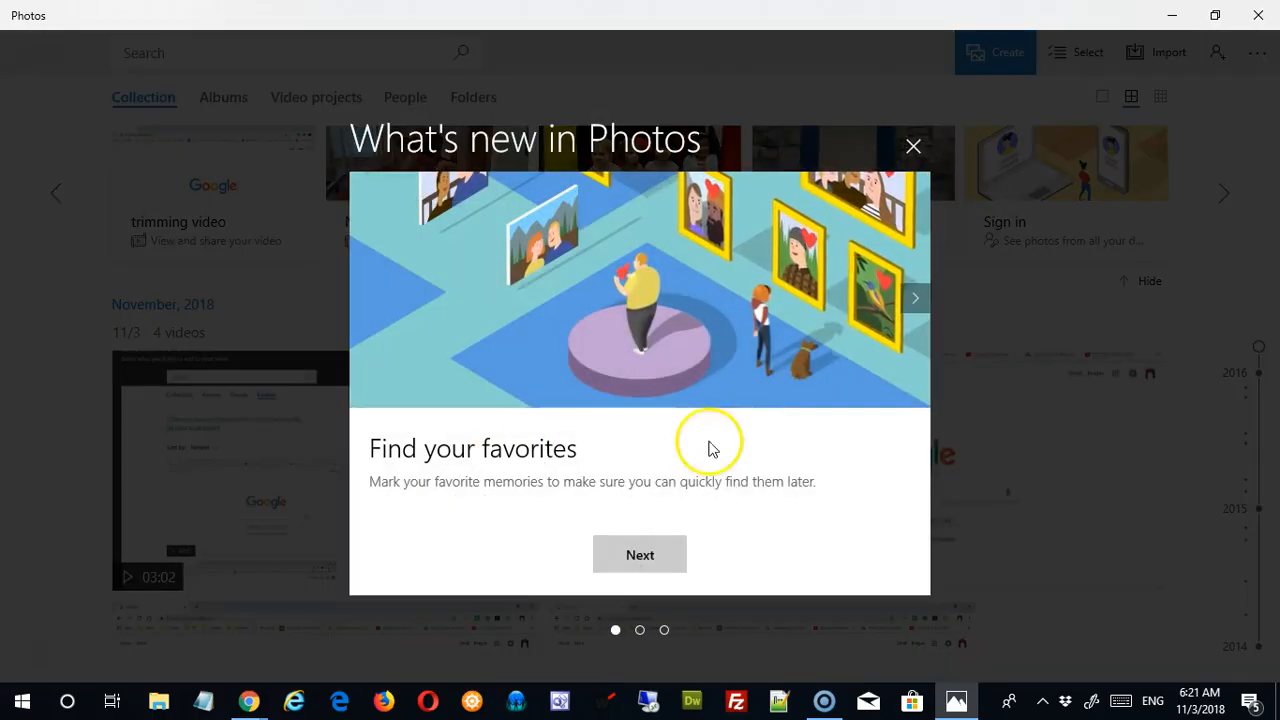
left_click(913, 145)
Open the existing "trimming video" project from the video projects and check the contents of its project library
scroll(688, 365, "down", 2)
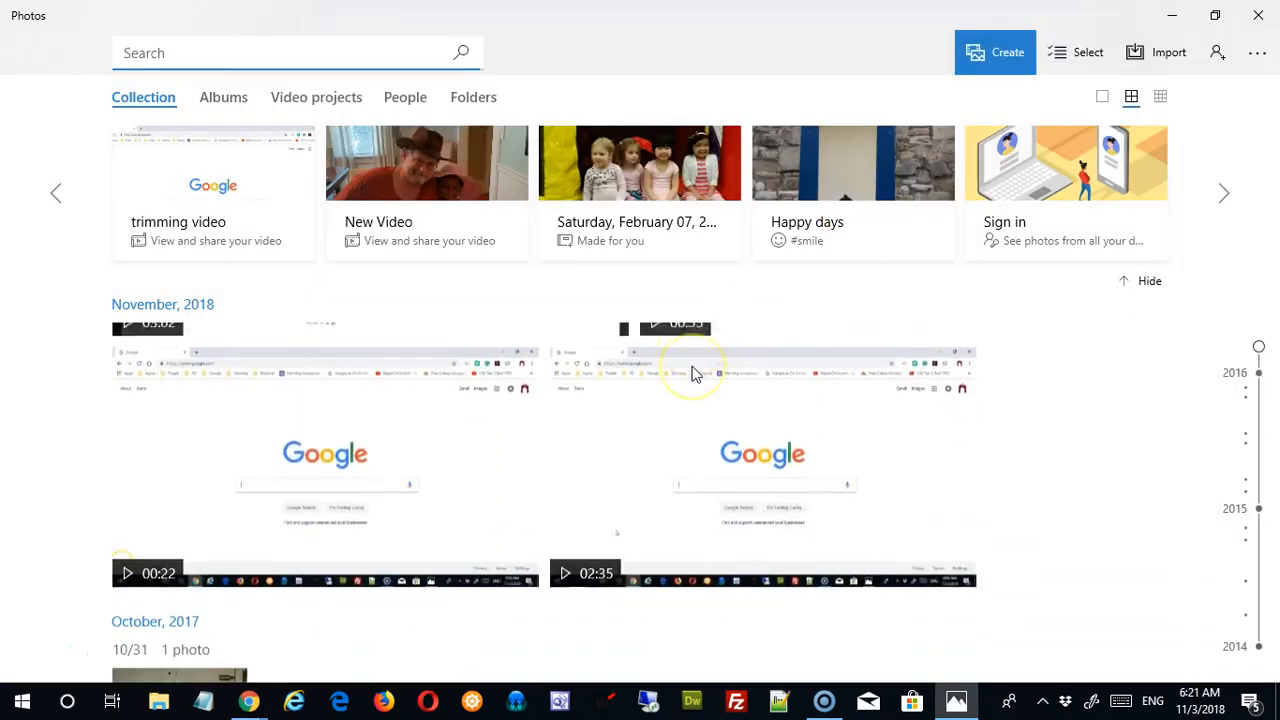
scroll(692, 372, "up", 2)
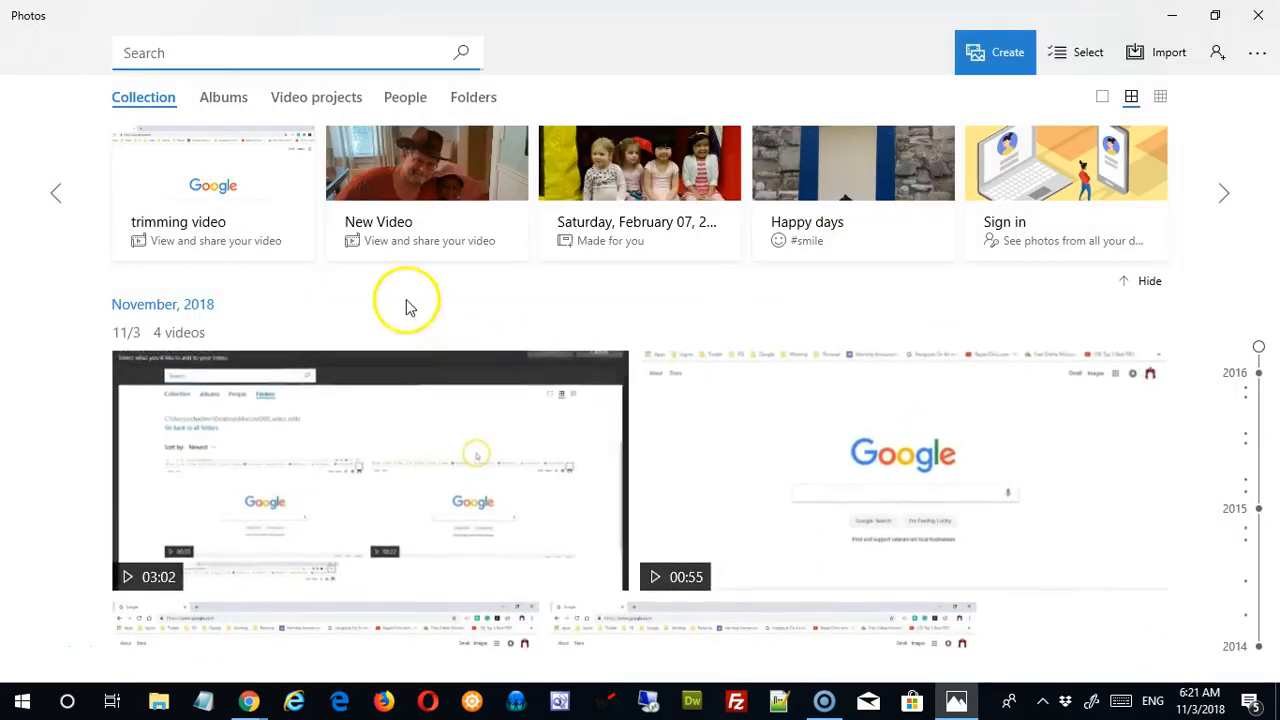
left_click(333, 100)
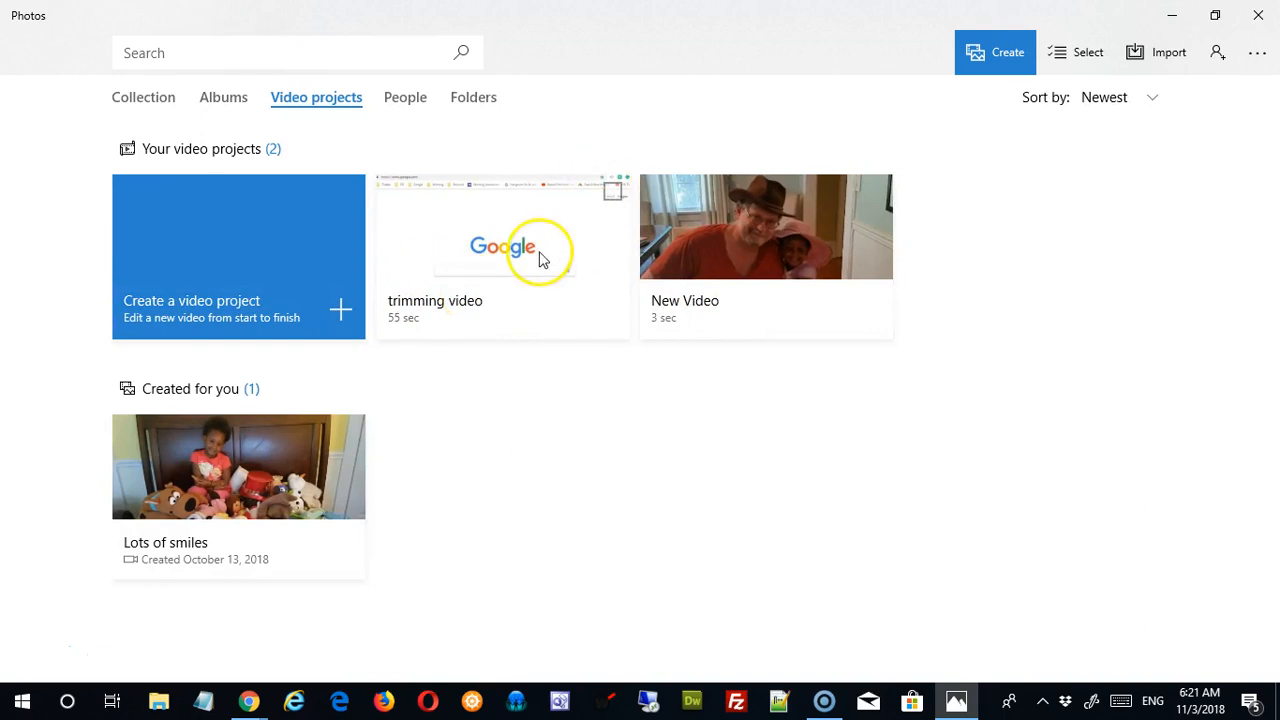
left_click(547, 314)
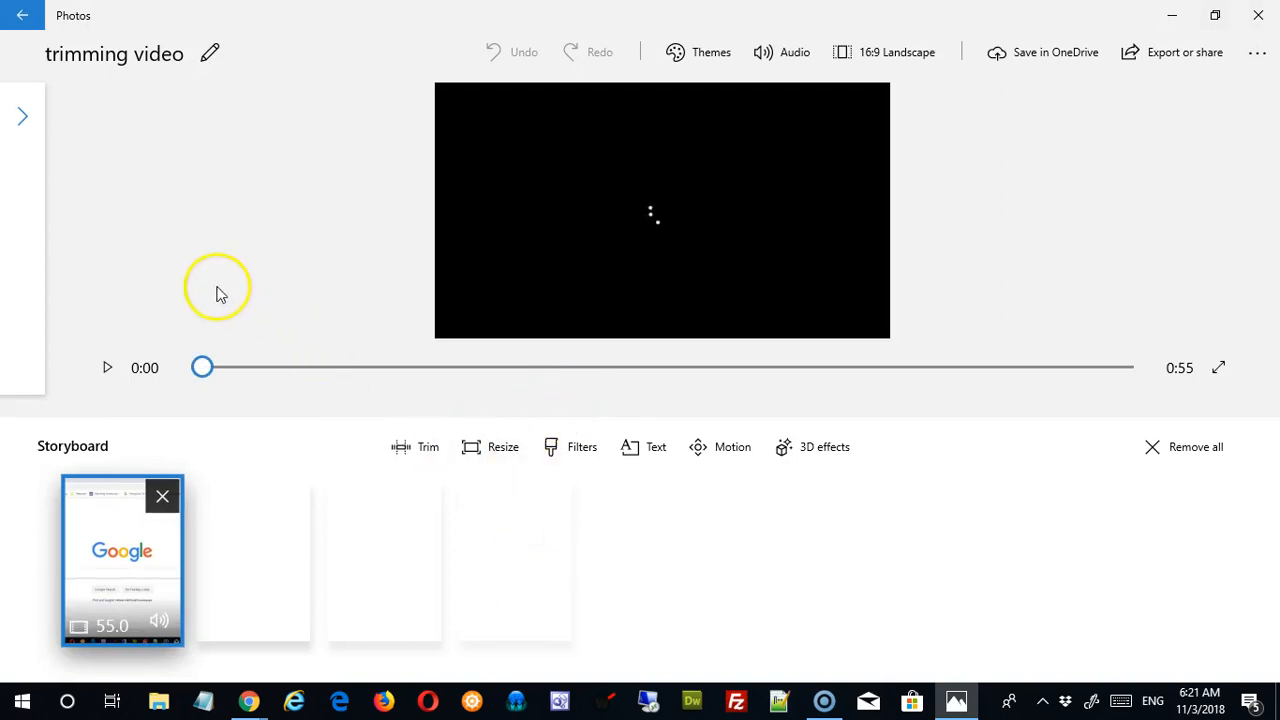
left_click(21, 122)
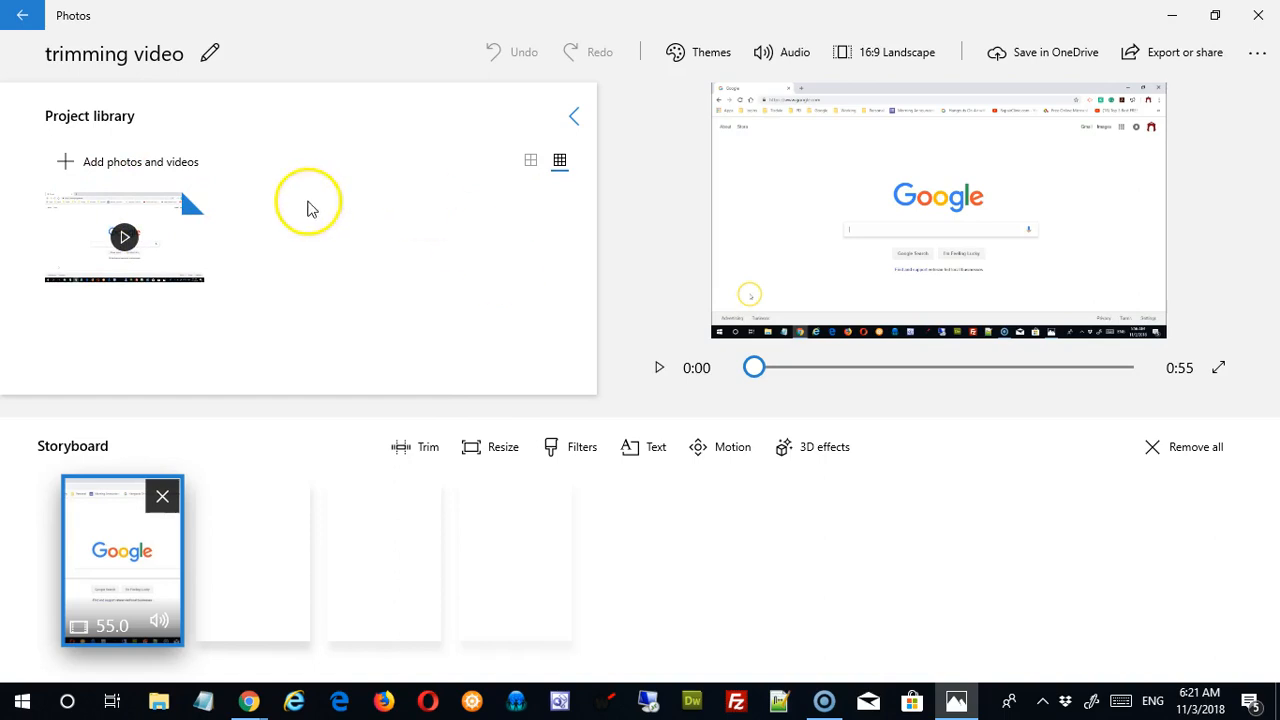
left_click(574, 118)
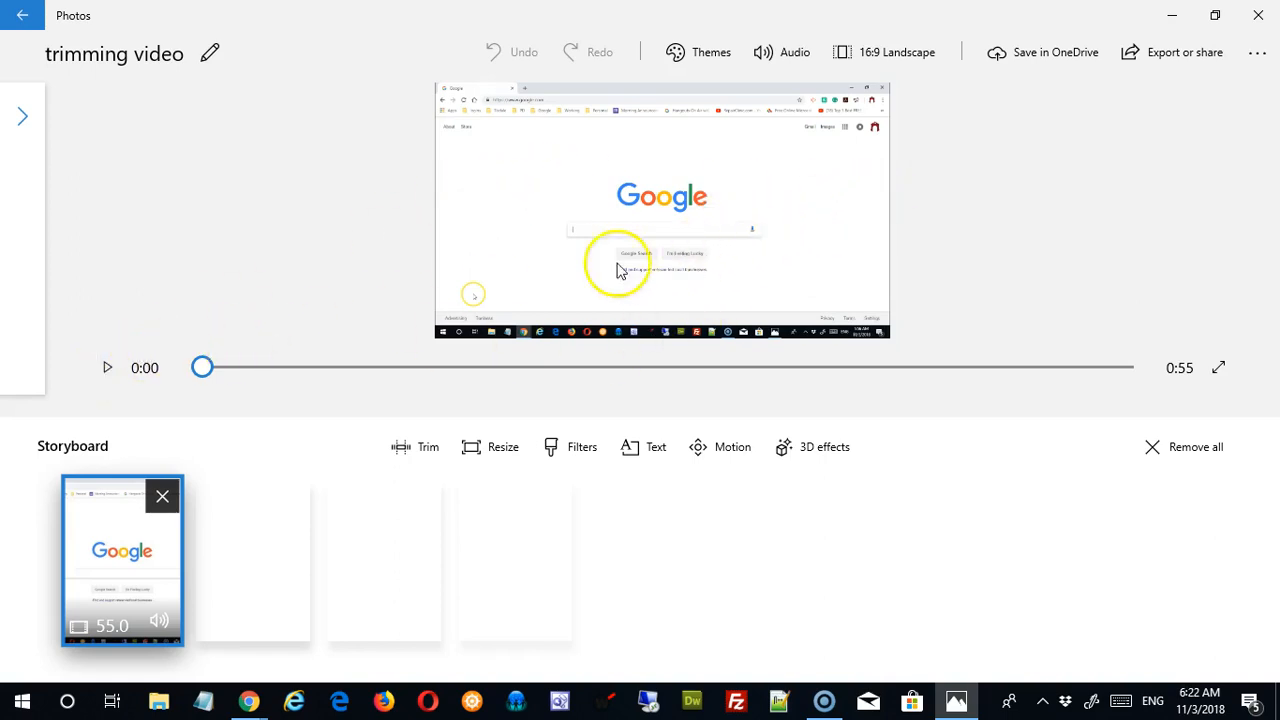
Play the storyboard clip to find the cut point and pause the playhead at about 0:29
left_click(107, 368)
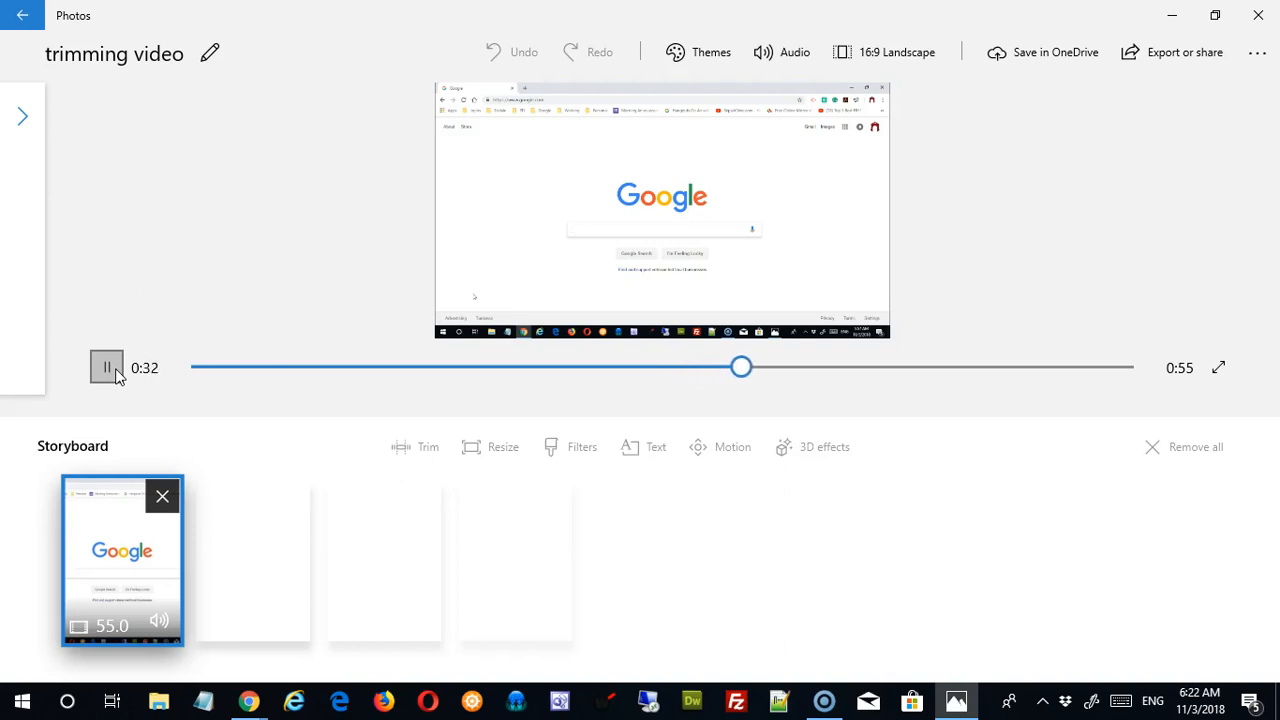
left_click(112, 372)
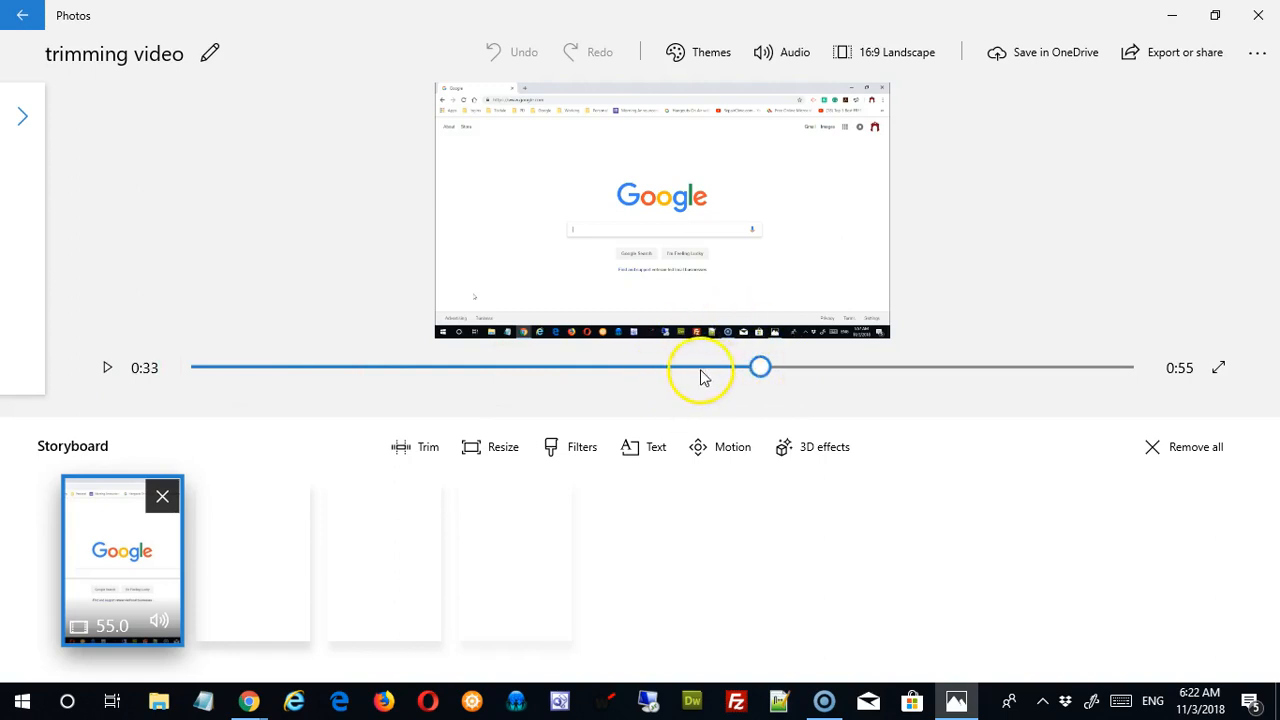
left_click_drag(762, 370, 706, 370)
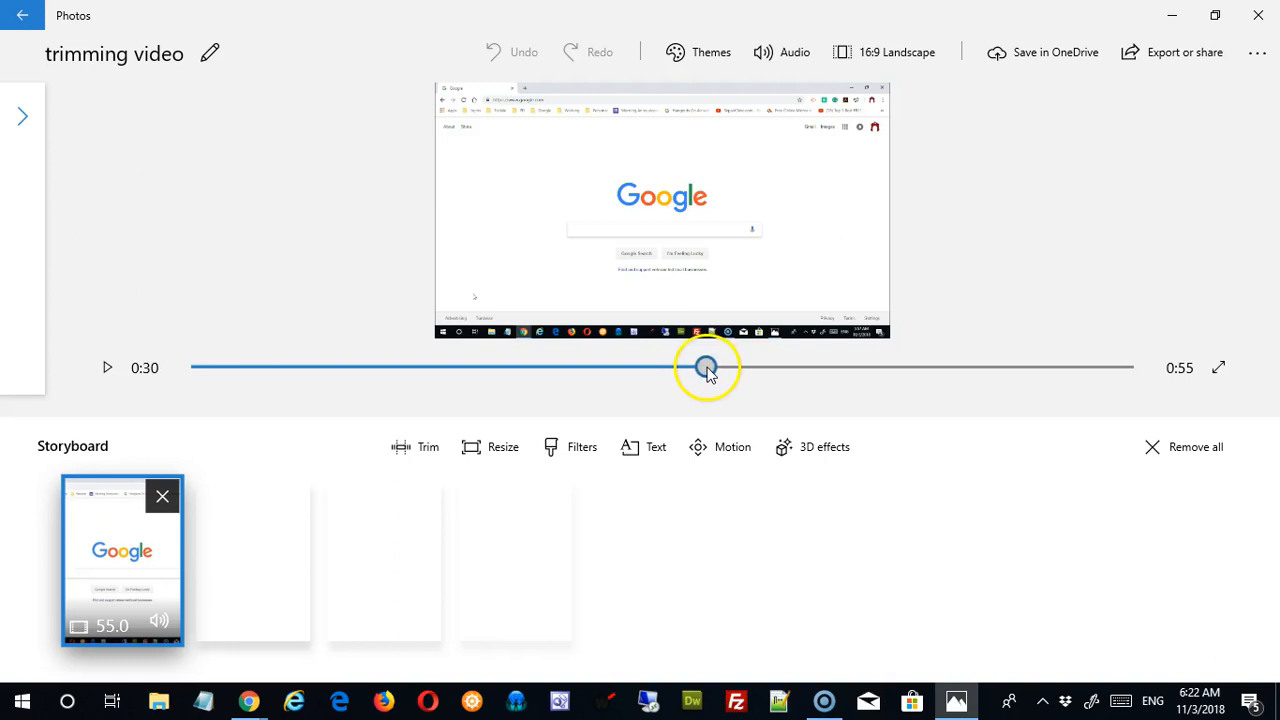
left_click(107, 378)
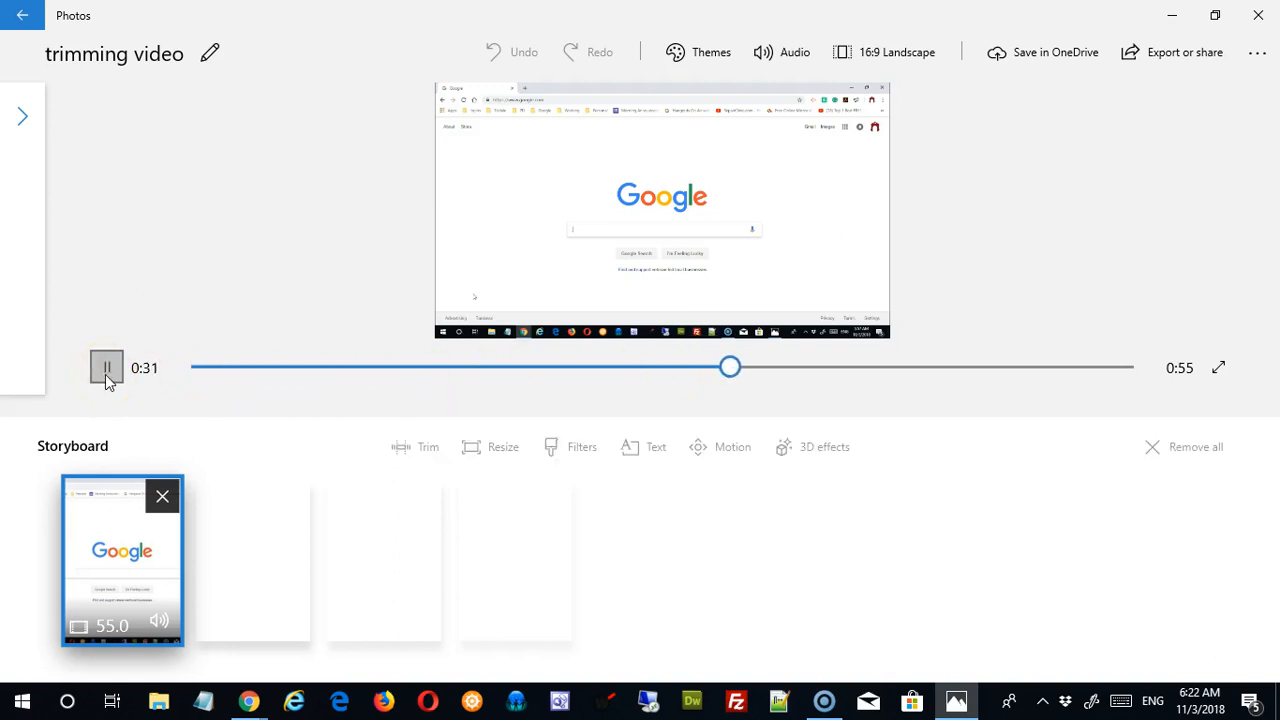
left_click(667, 367)
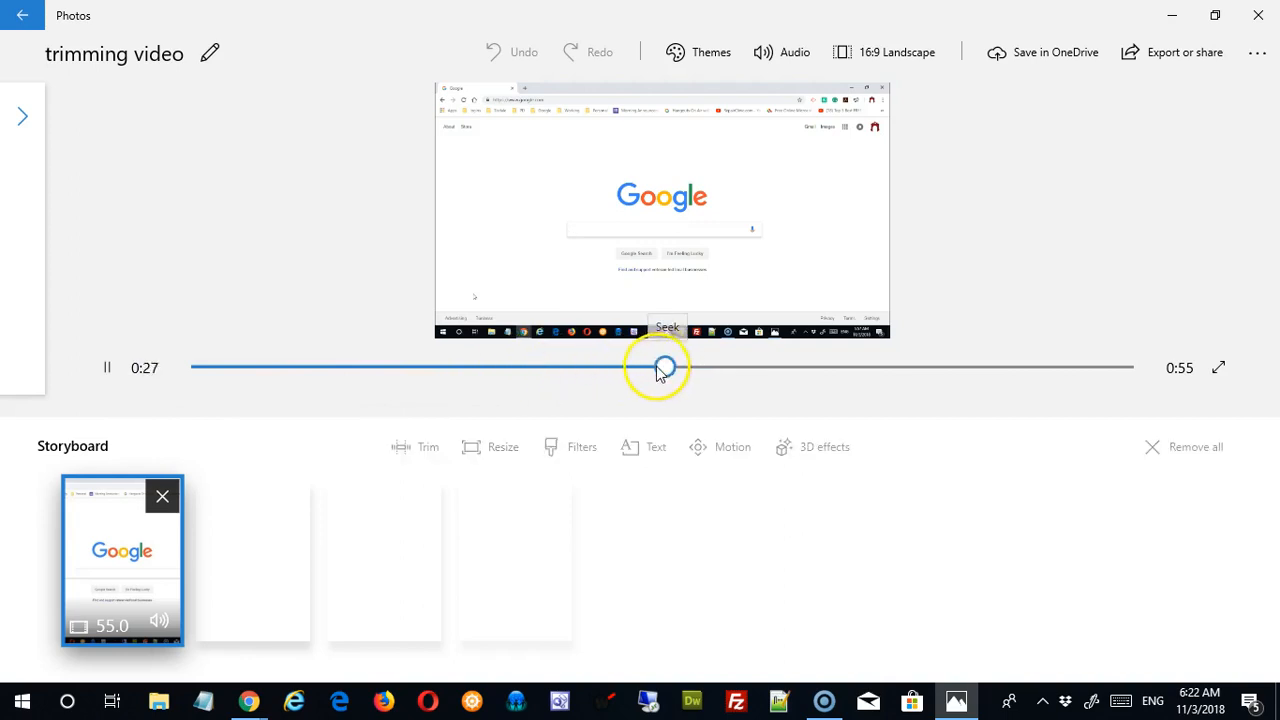
left_click(107, 367)
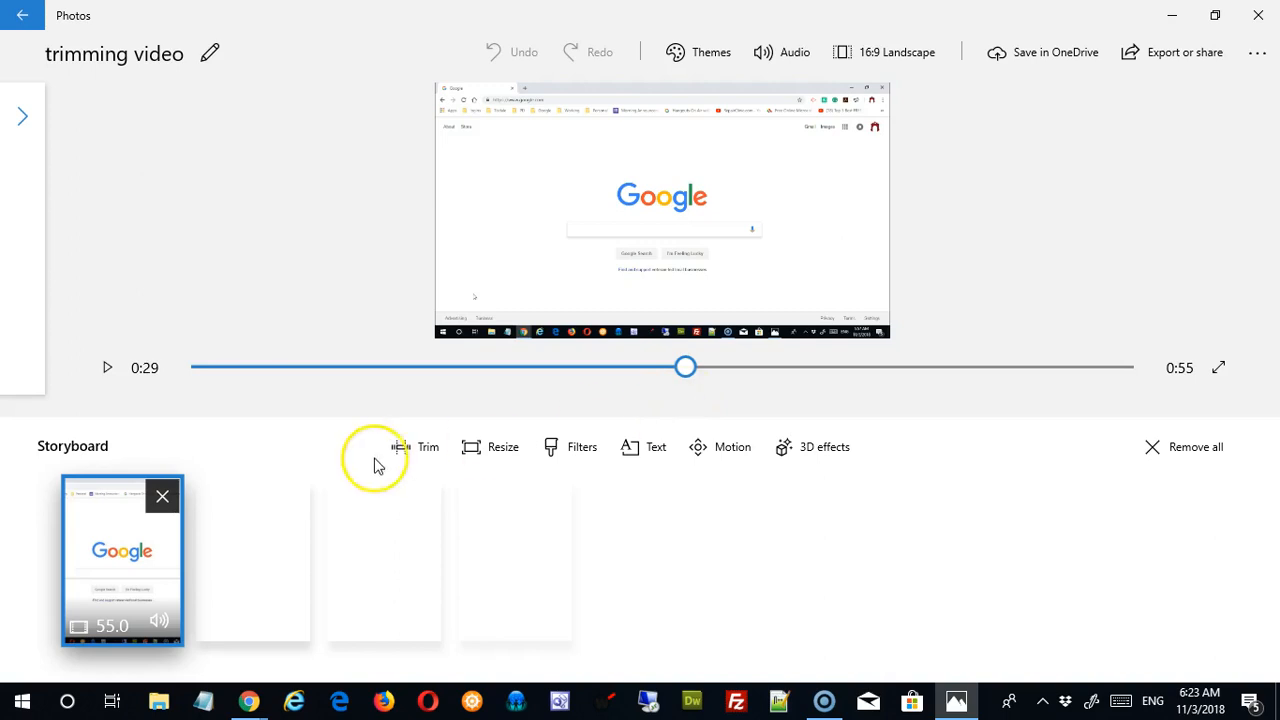
Trim the end of the clip back to the playhead for a clip length of 0:29.13 and apply it
left_click(423, 449)
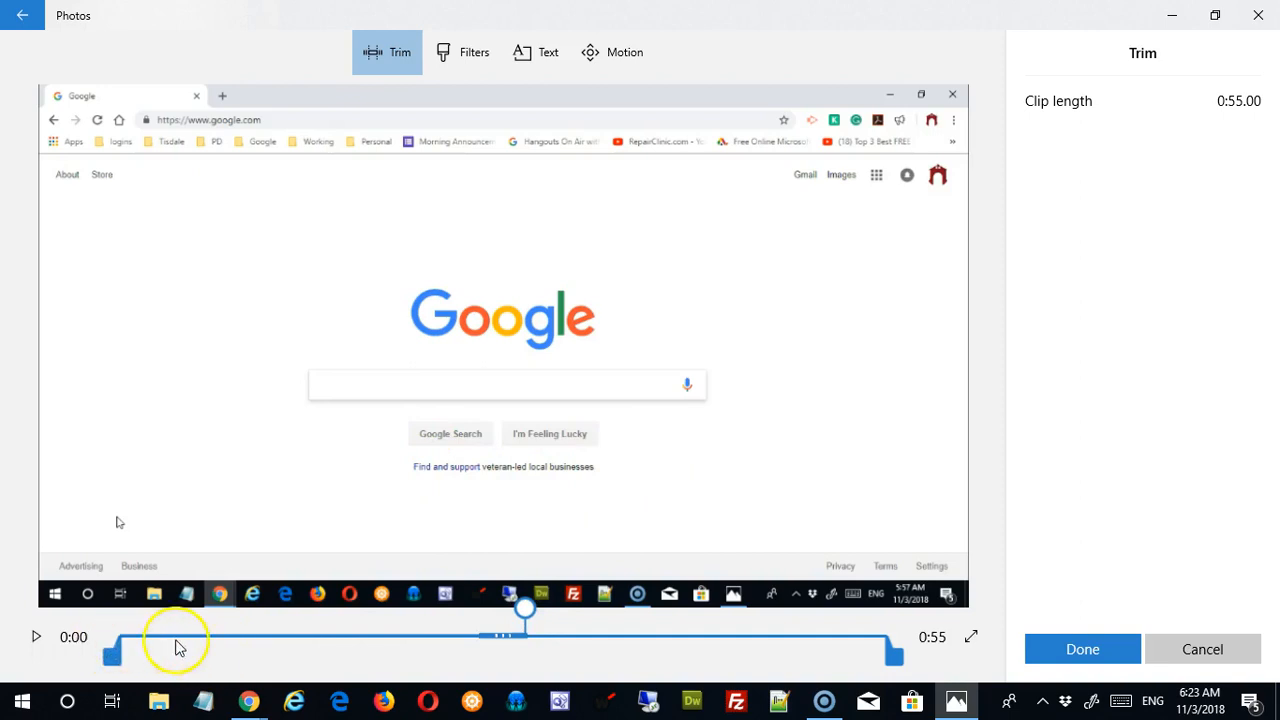
left_click_drag(901, 661, 540, 663)
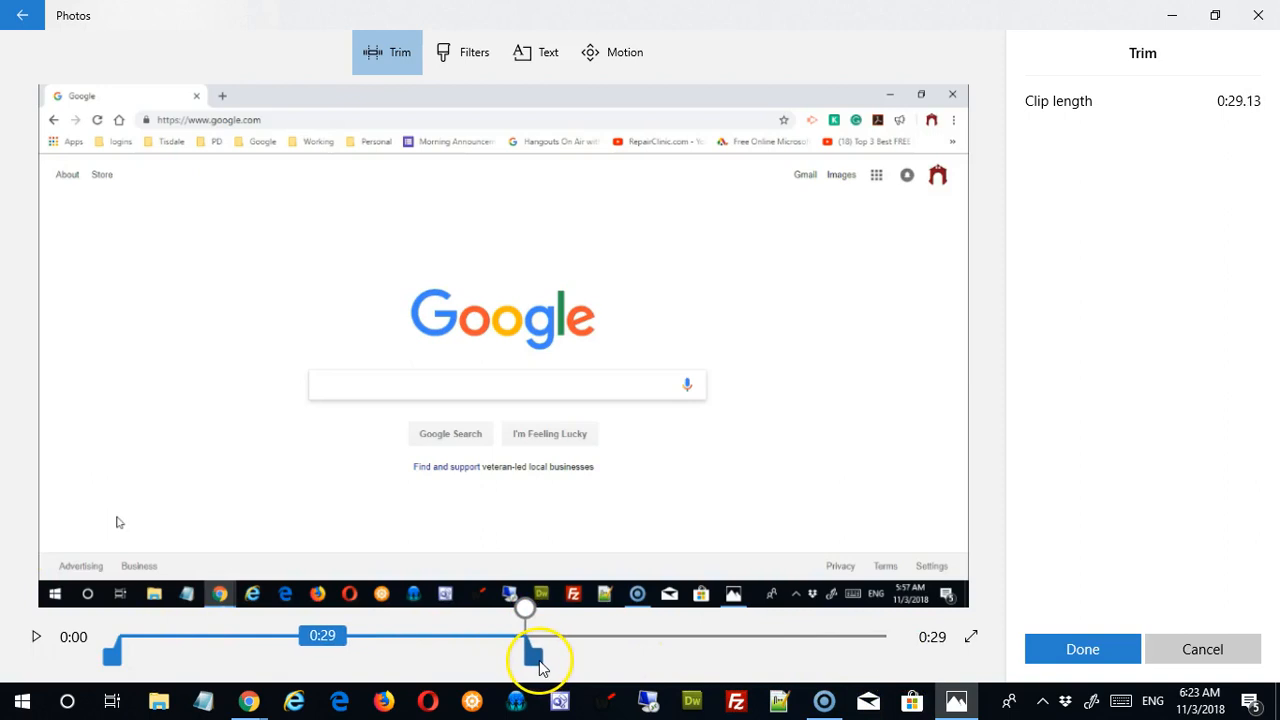
left_click(1080, 652)
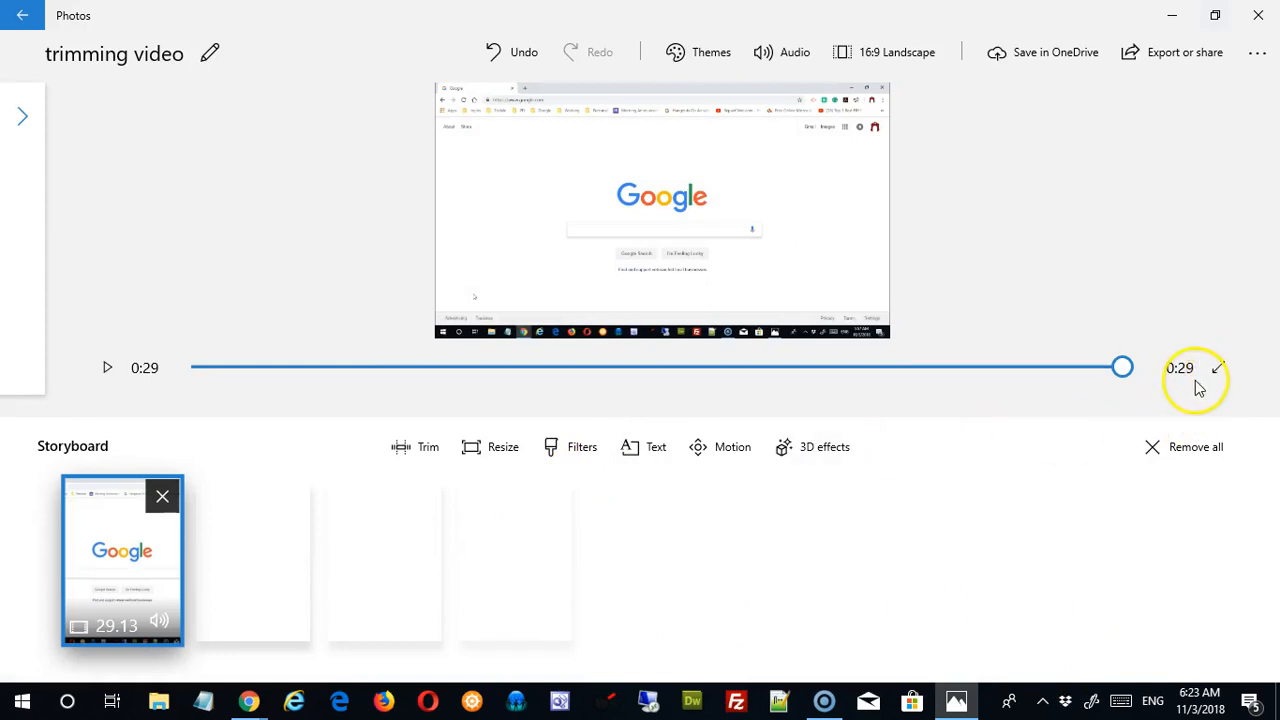
Replay the trimmed clip from about 0:26 to check where it ends
left_click(1022, 372)
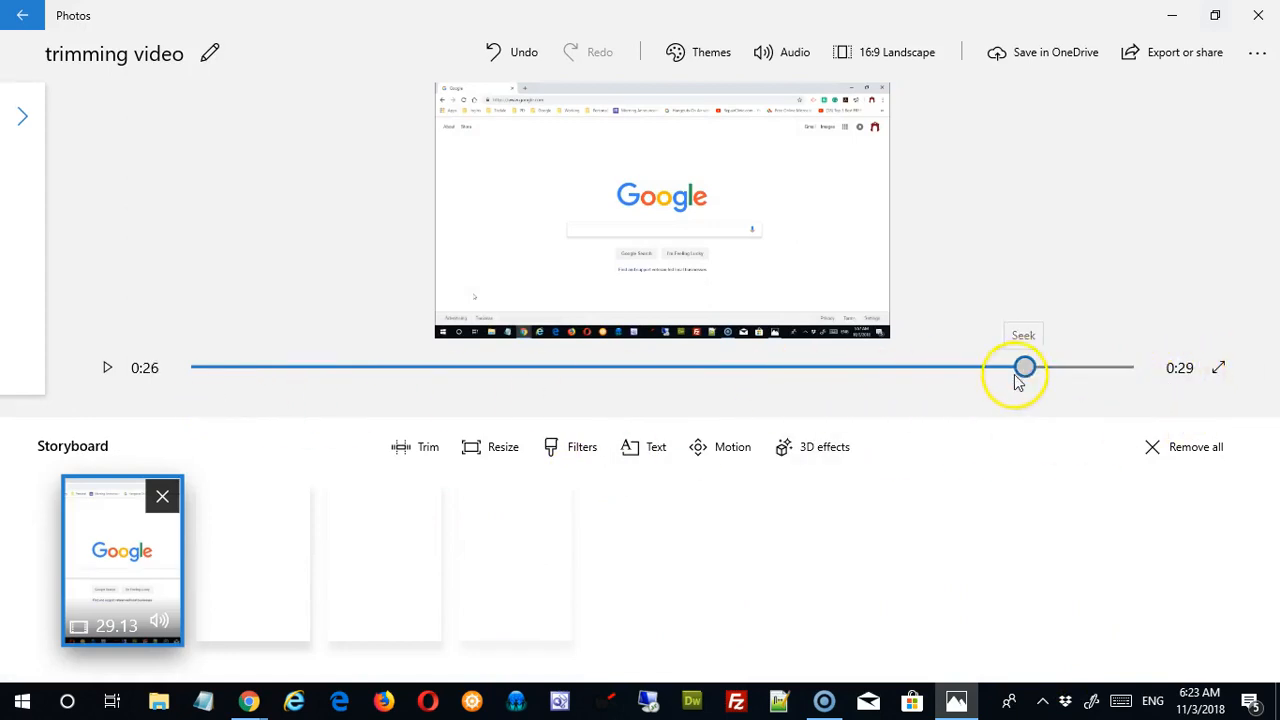
left_click(107, 369)
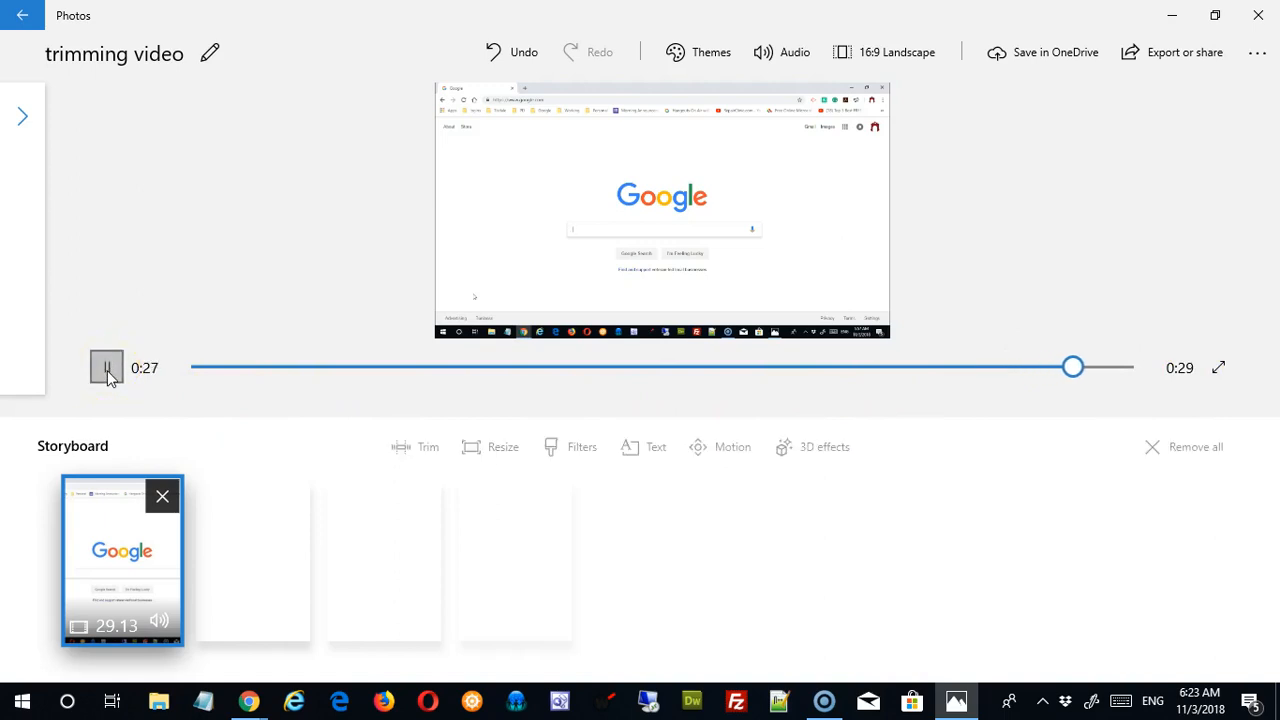
left_click(107, 369)
left_click(107, 369)
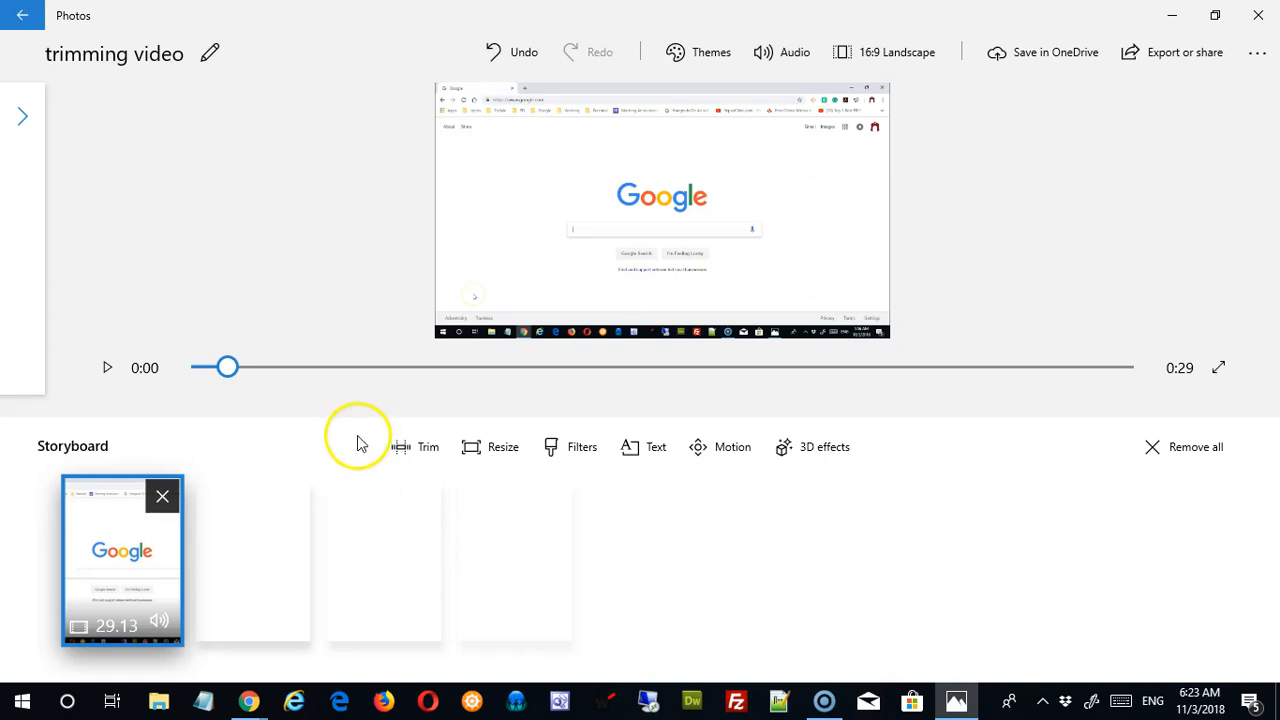
Add the original video from the project library to the storyboard again, placed after the trimmed clip
left_click(30, 128)
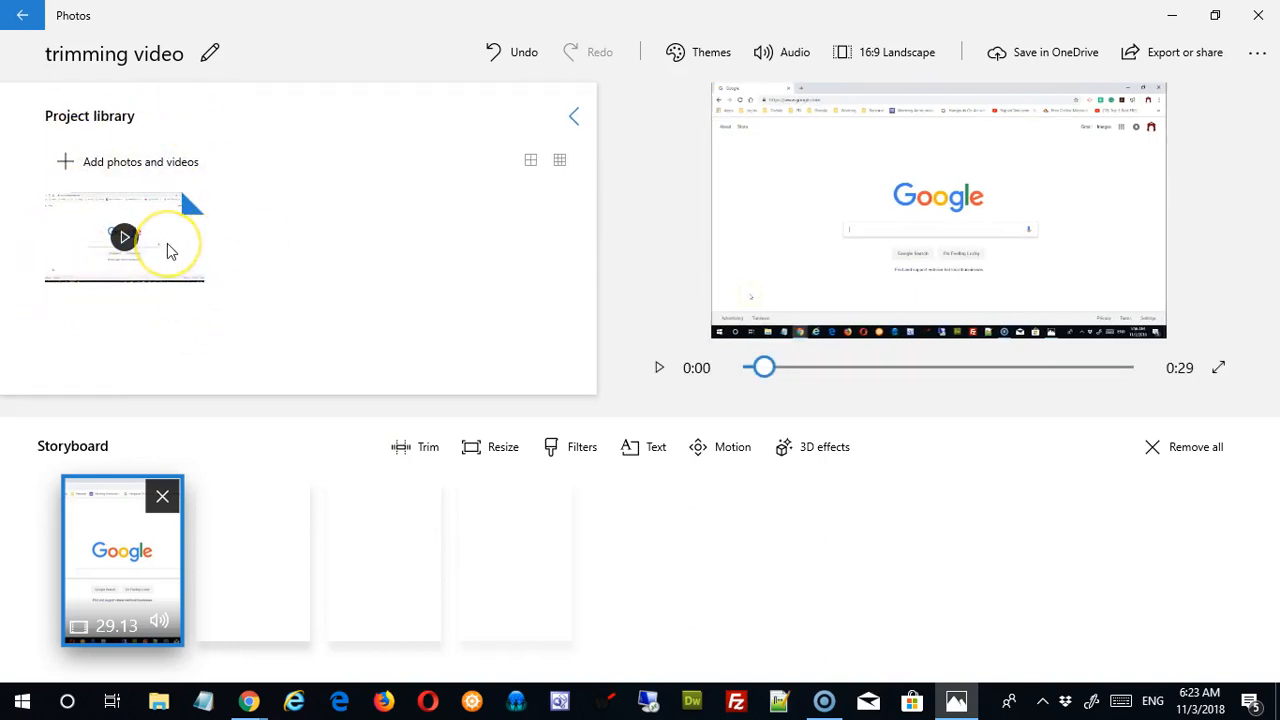
left_click_drag(176, 271, 314, 580)
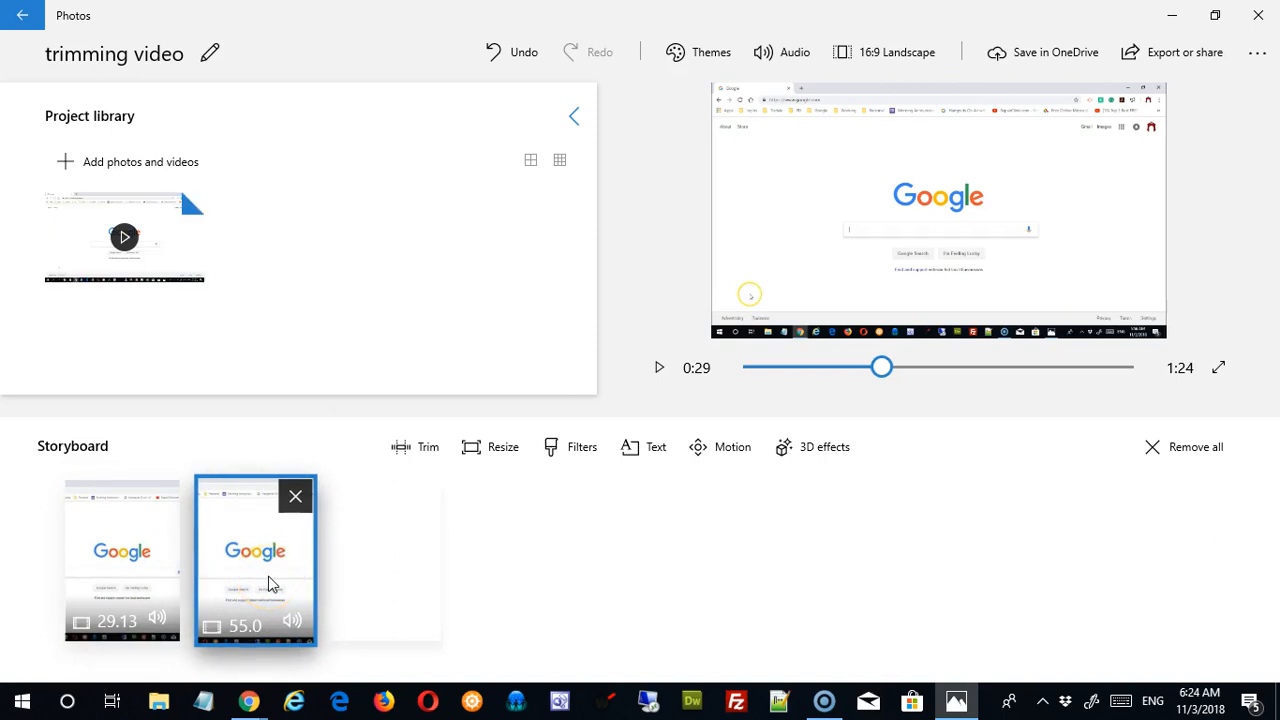
left_click(657, 368)
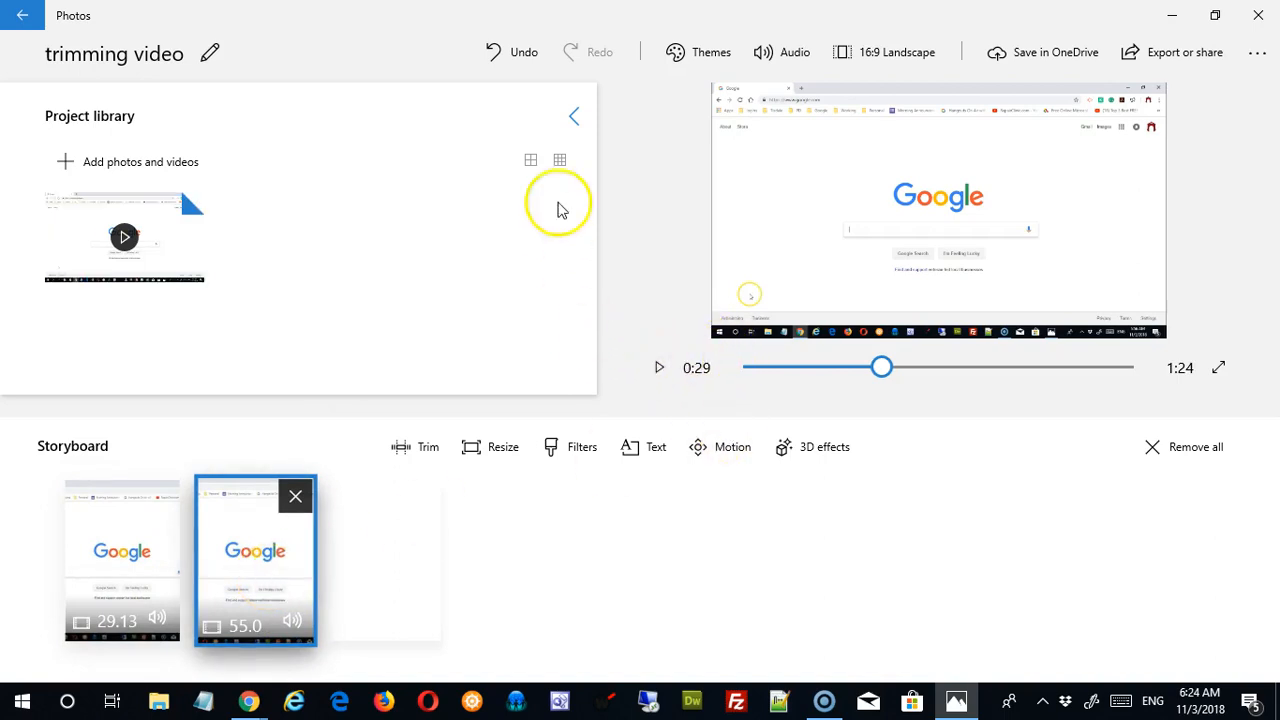
left_click(574, 118)
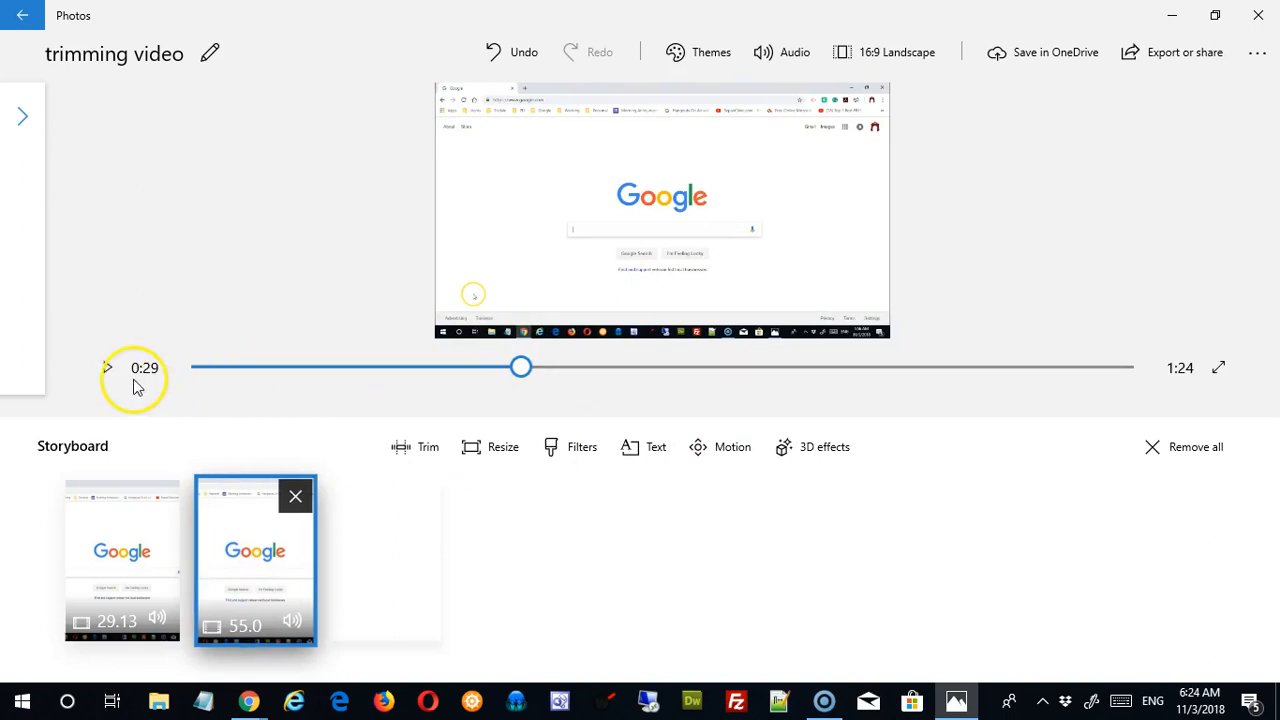
Play through the second clip to find its cut point and pause the playhead at about 1:09
left_click(107, 367)
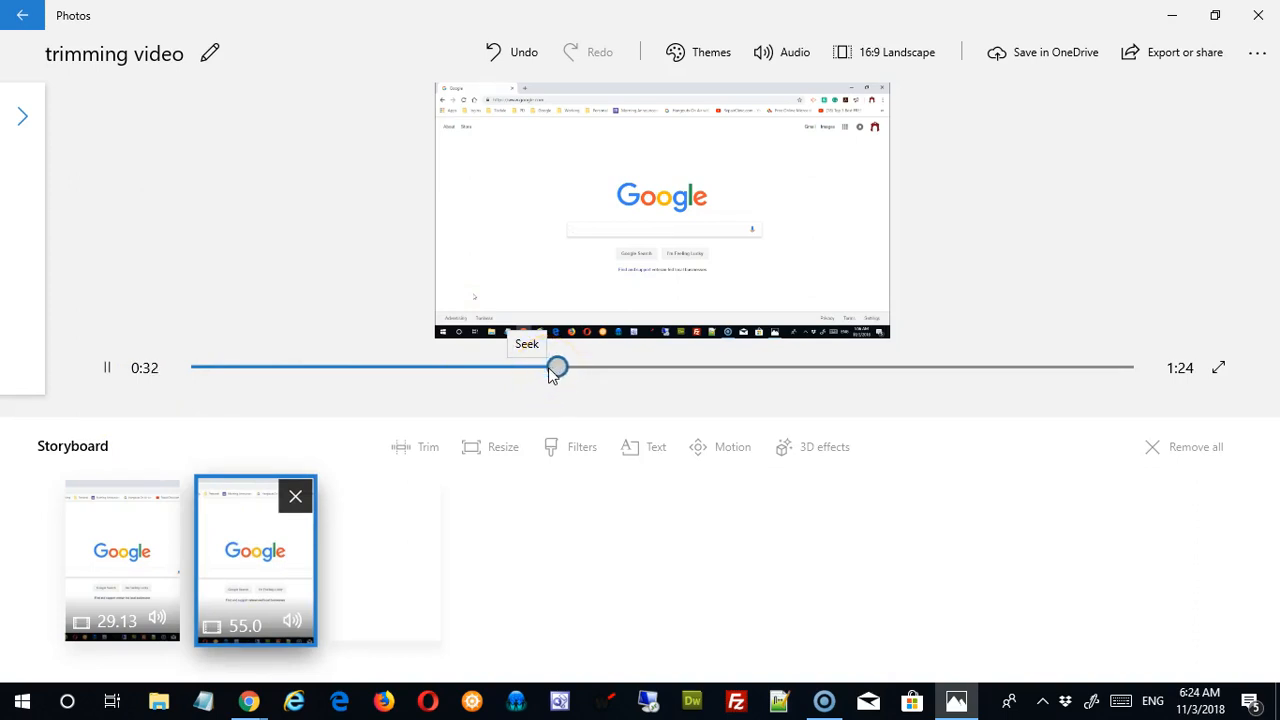
left_click(856, 369)
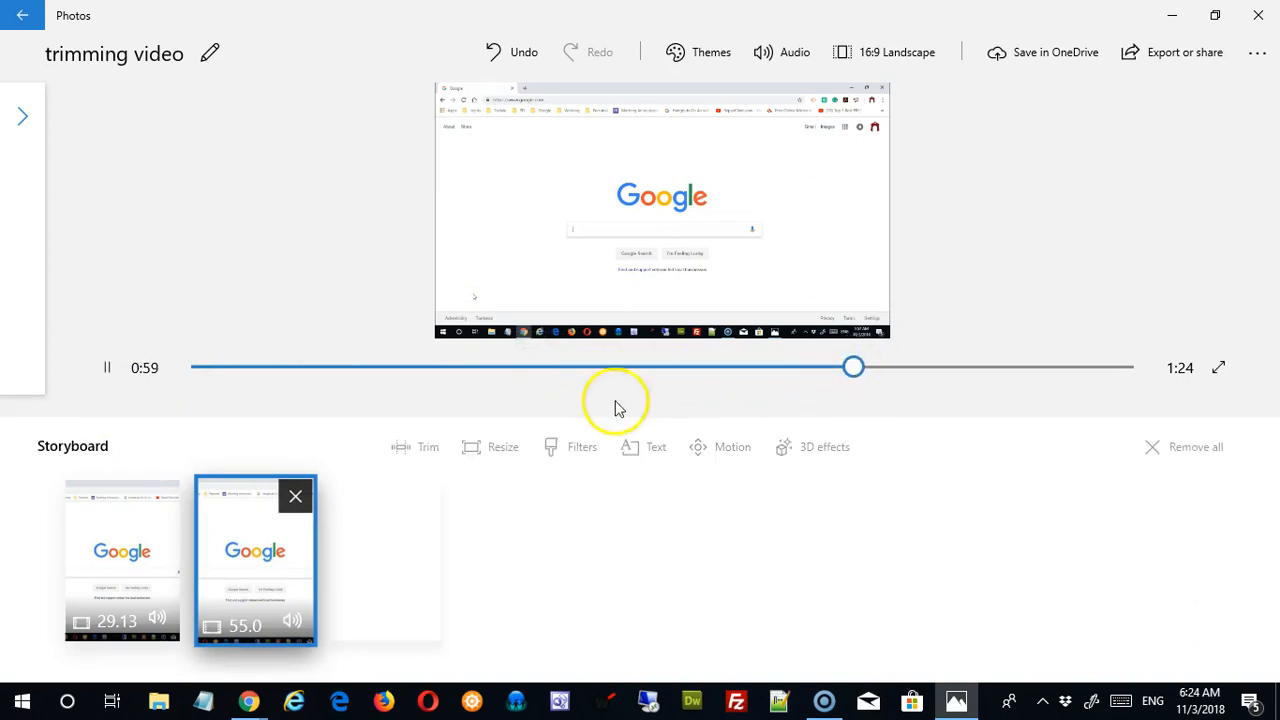
left_click(107, 367)
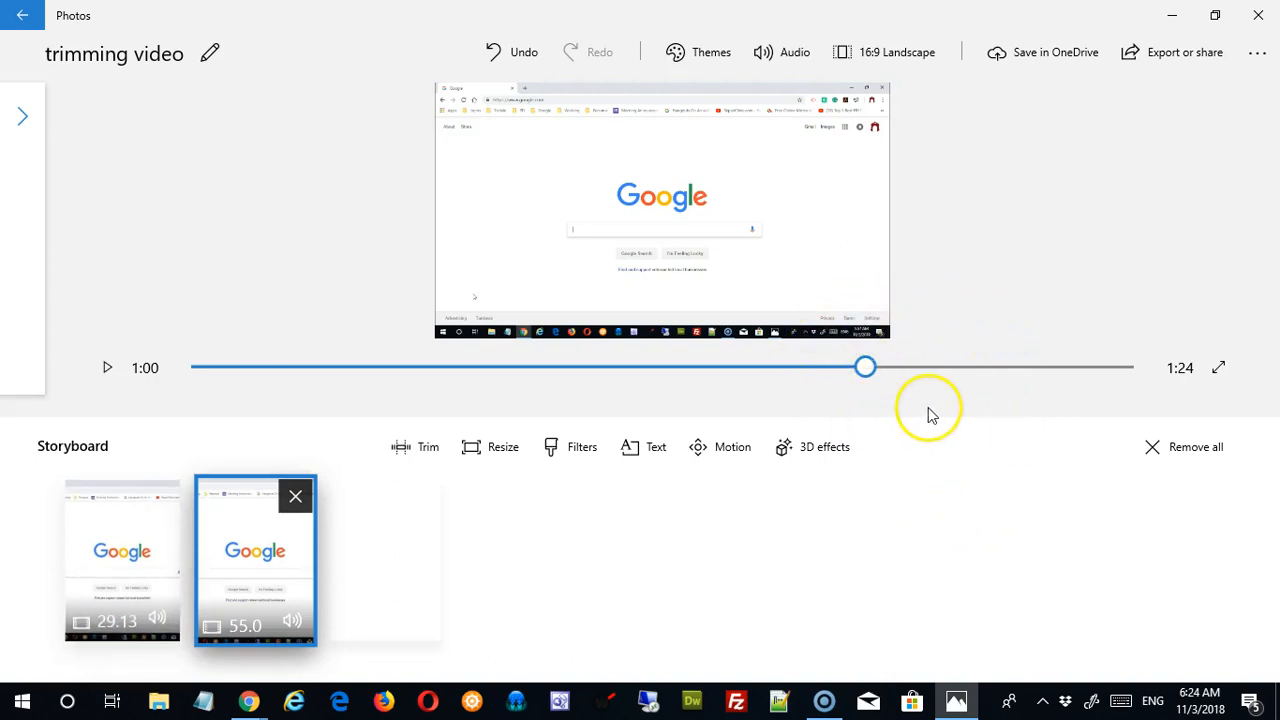
left_click(107, 370)
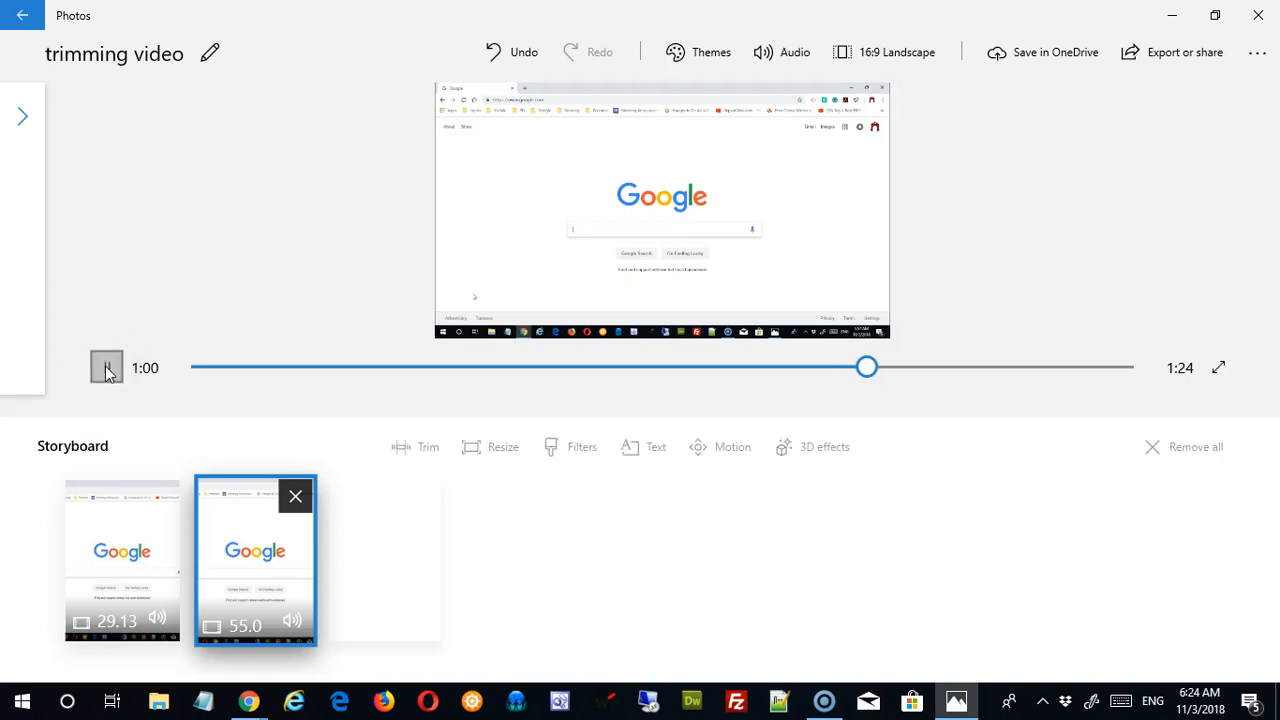
left_click(183, 371)
left_click(694, 409)
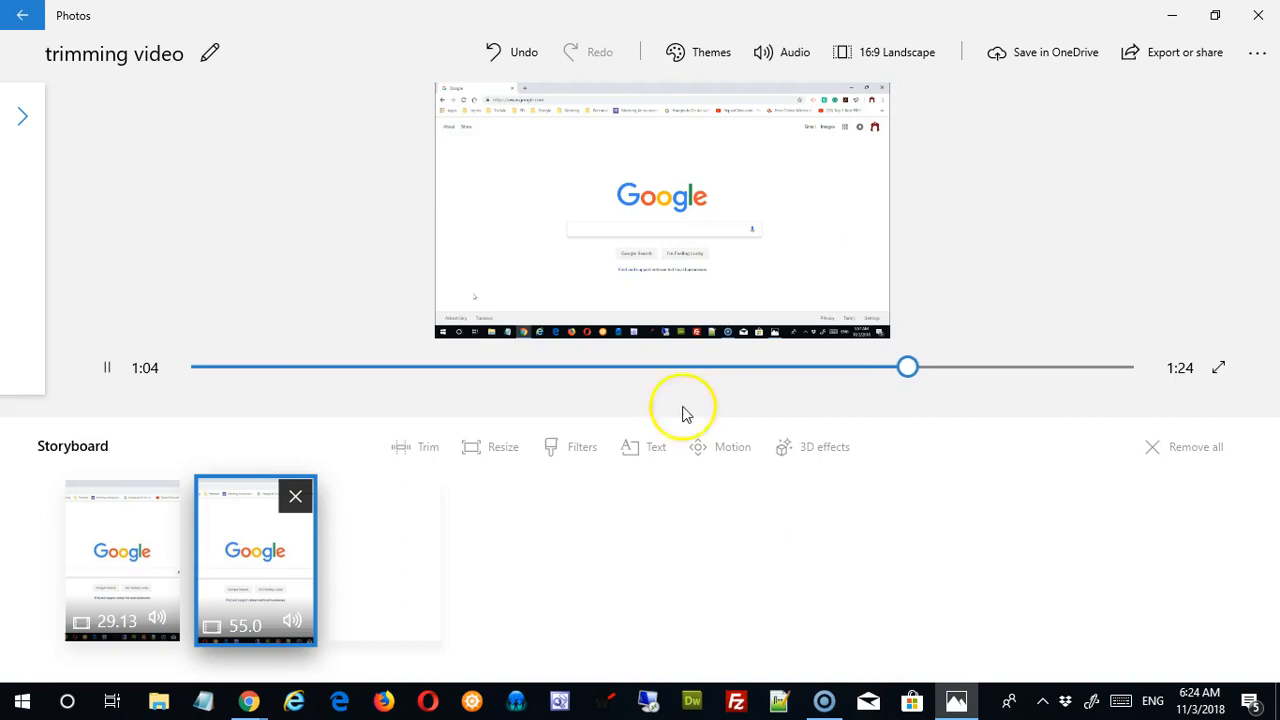
left_click(107, 368)
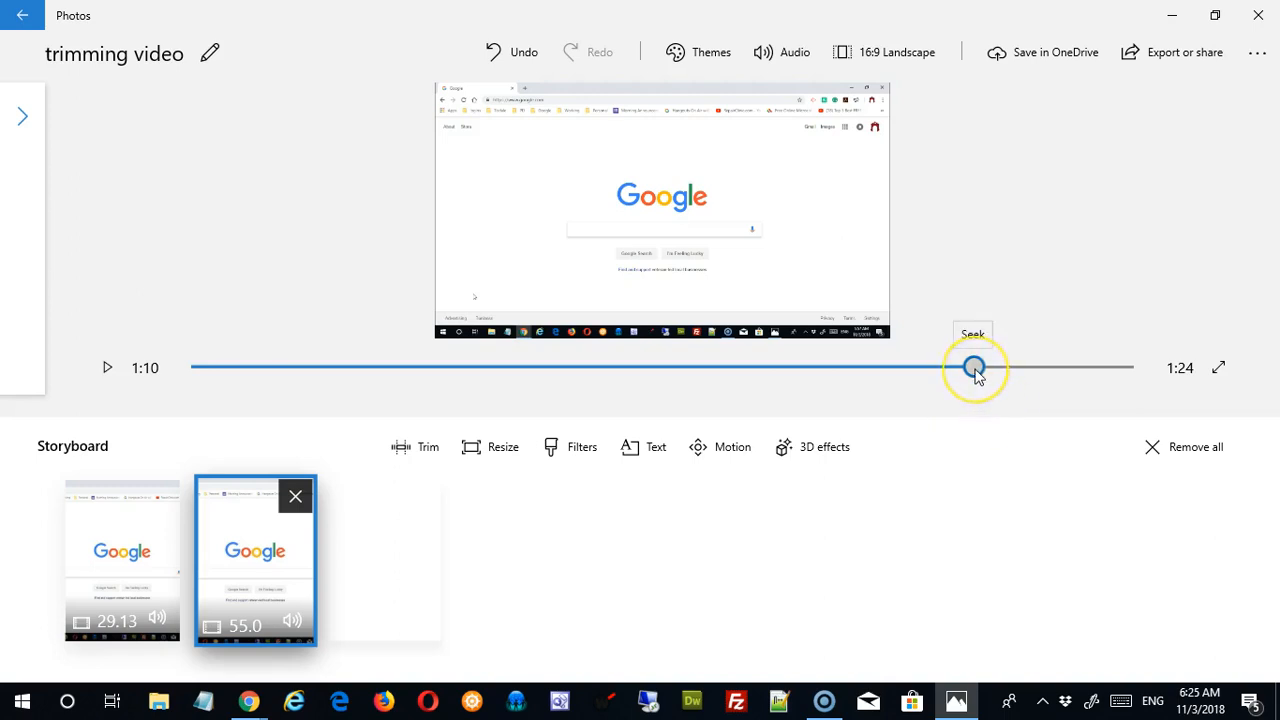
left_click_drag(976, 371, 937, 367)
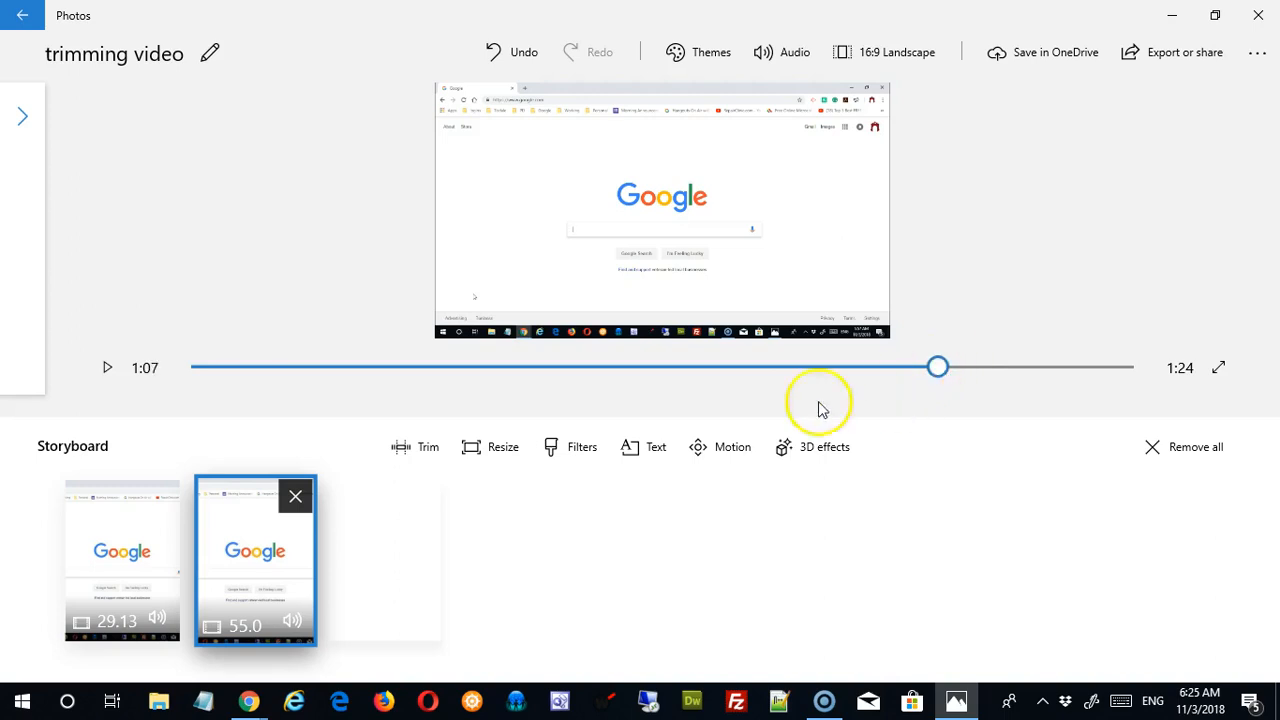
left_click(107, 369)
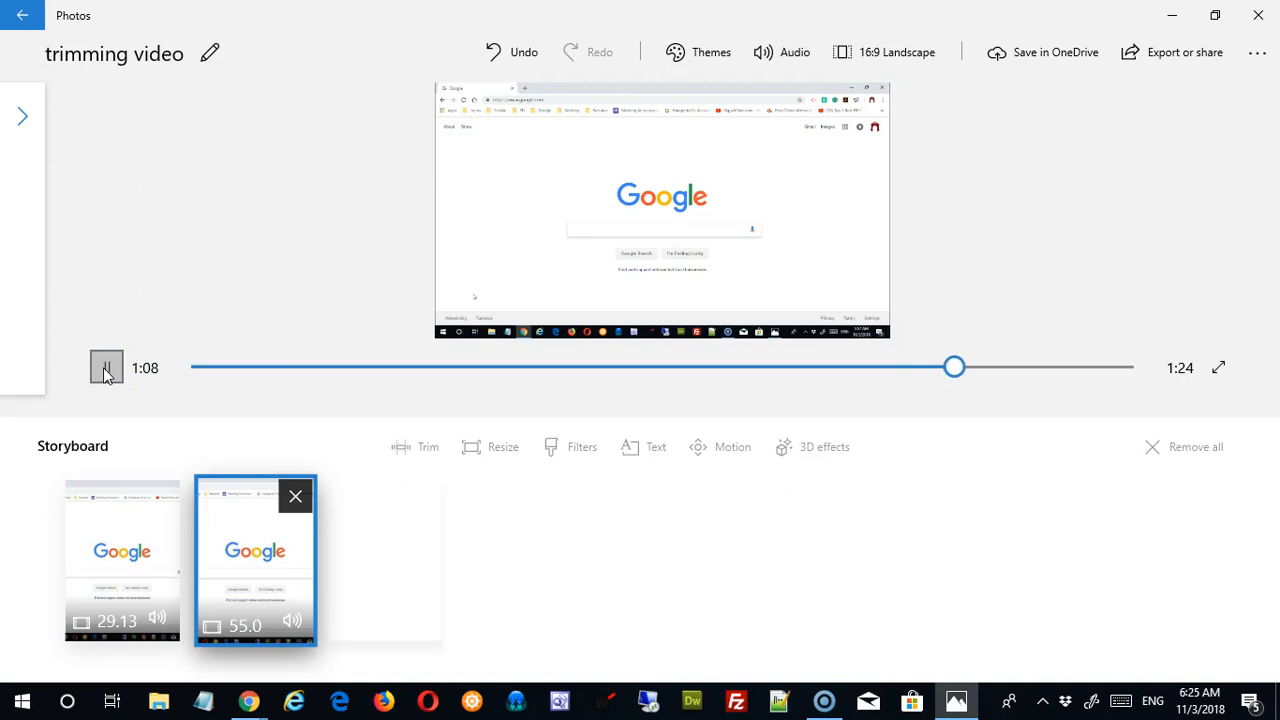
left_click(107, 369)
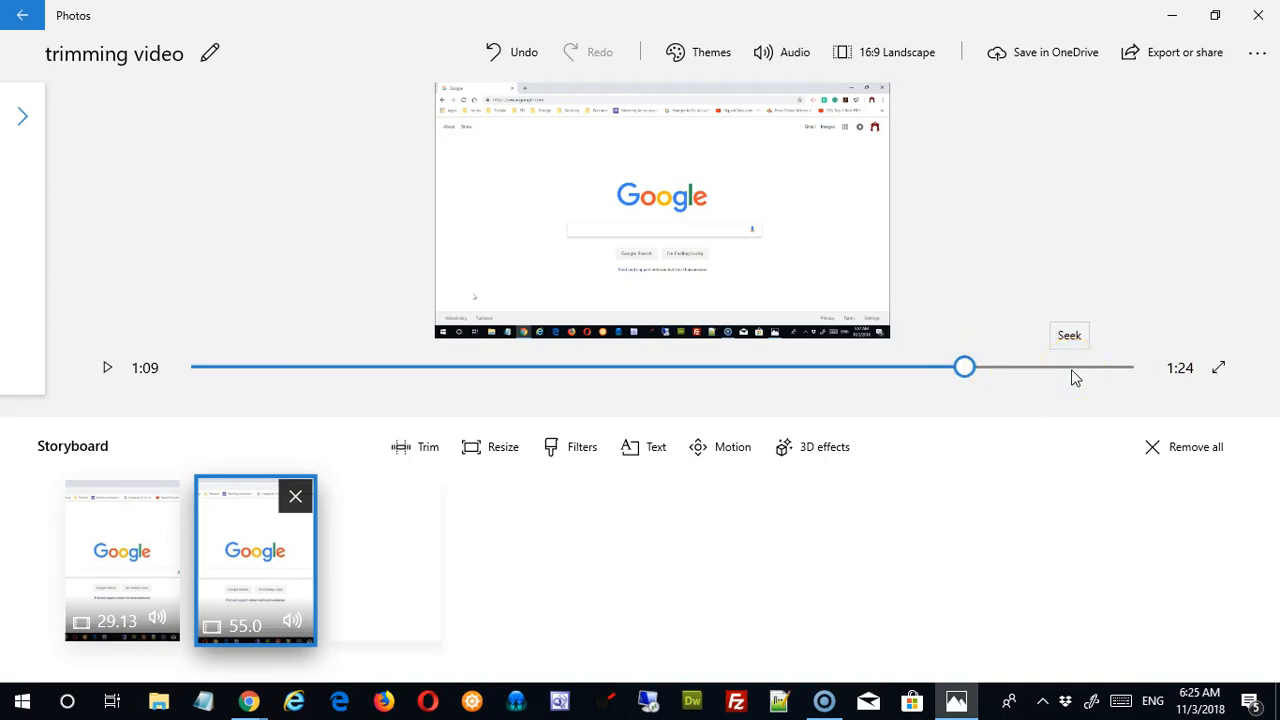
Trim the start of the second clip forward to the playhead for a clip length of 0:14.36 and apply it
left_click(418, 449)
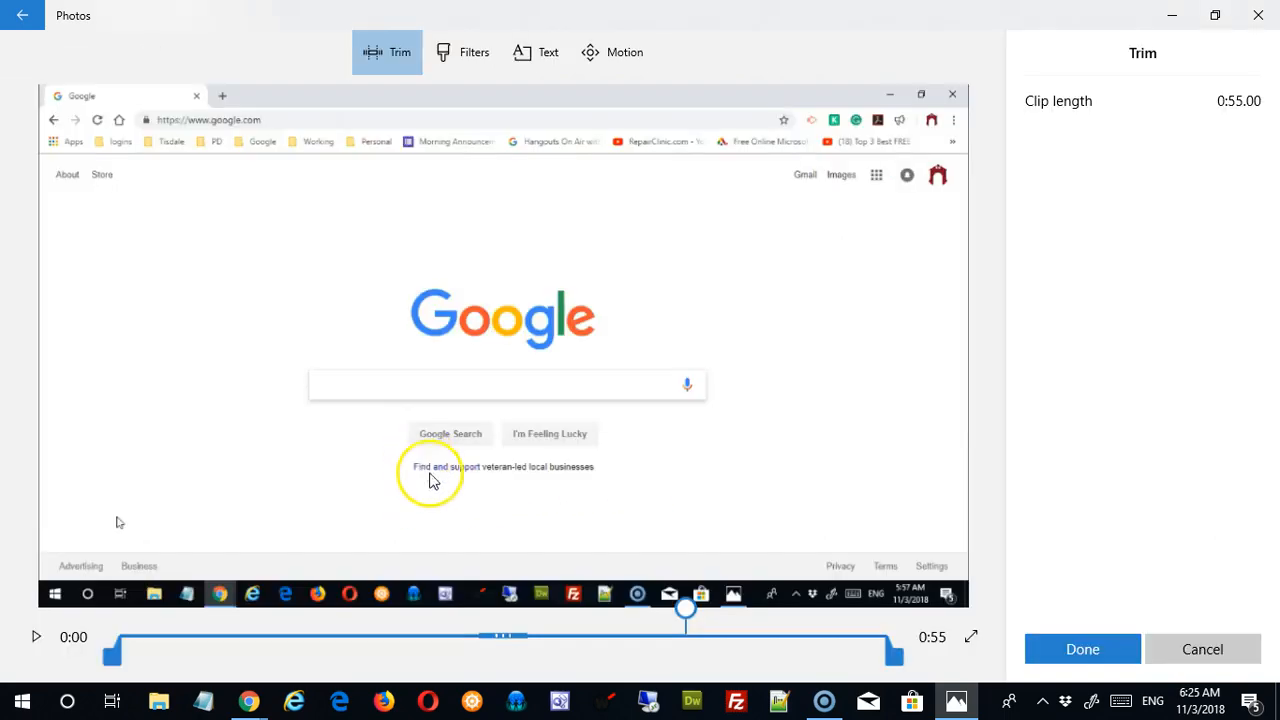
left_click_drag(116, 676, 683, 662)
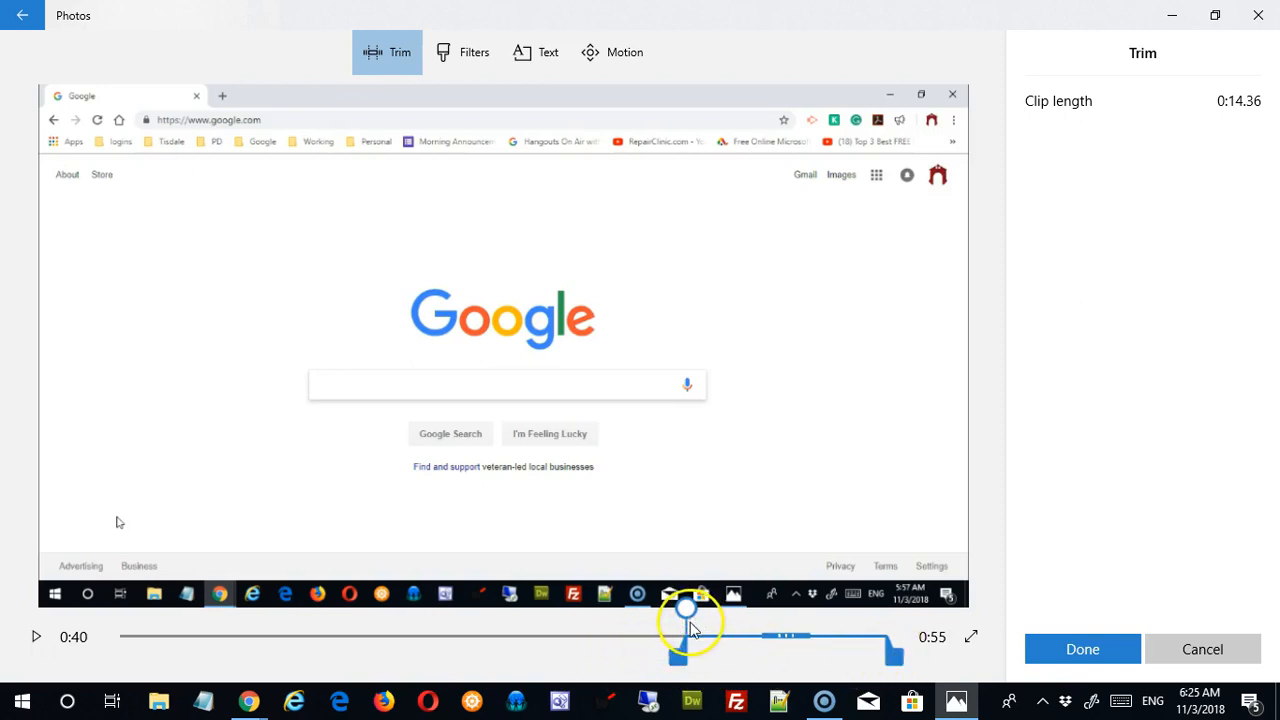
left_click(1080, 649)
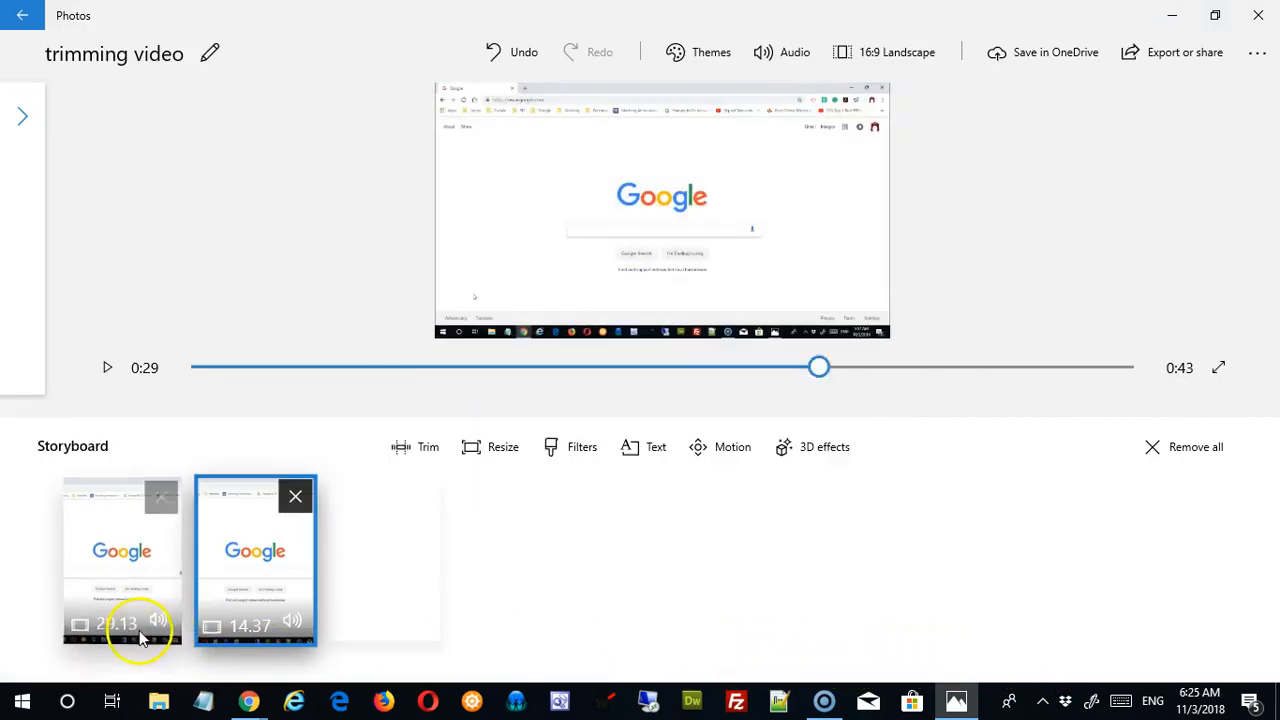
Play the storyboard from about 0:26 across the join between the two clips and pause at about 0:34
left_click(258, 625)
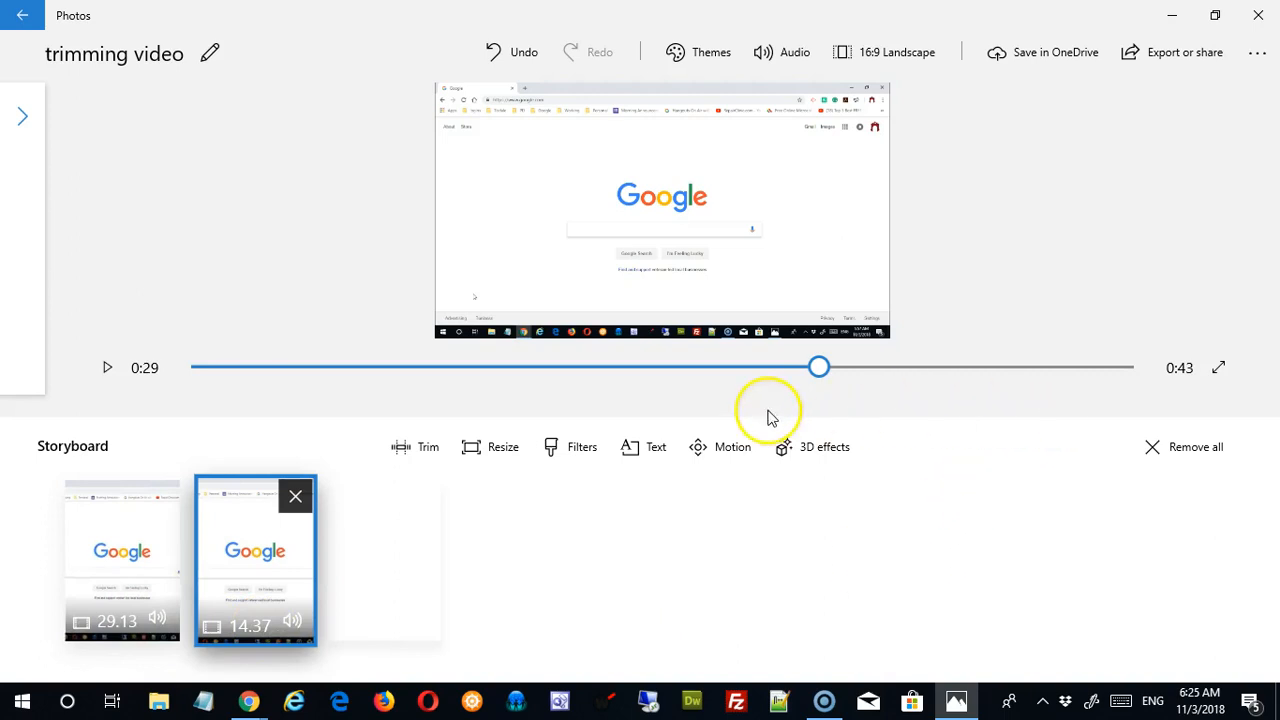
left_click(752, 368)
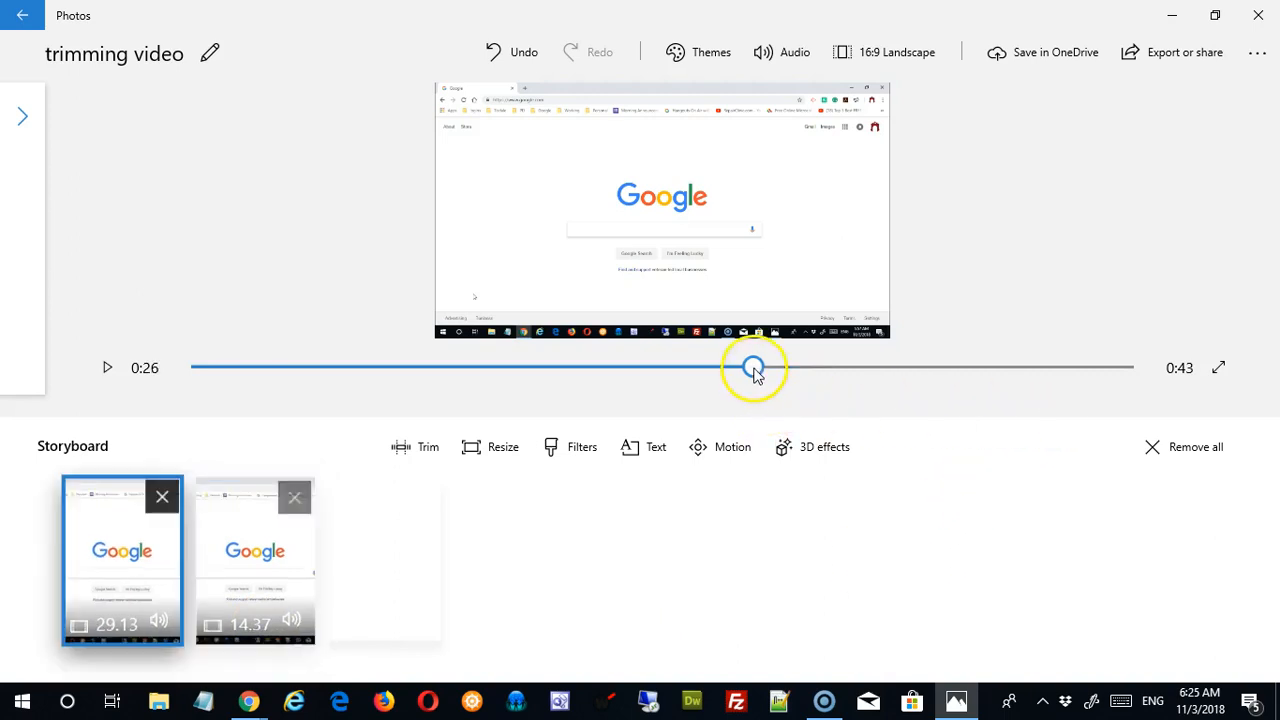
left_click(105, 367)
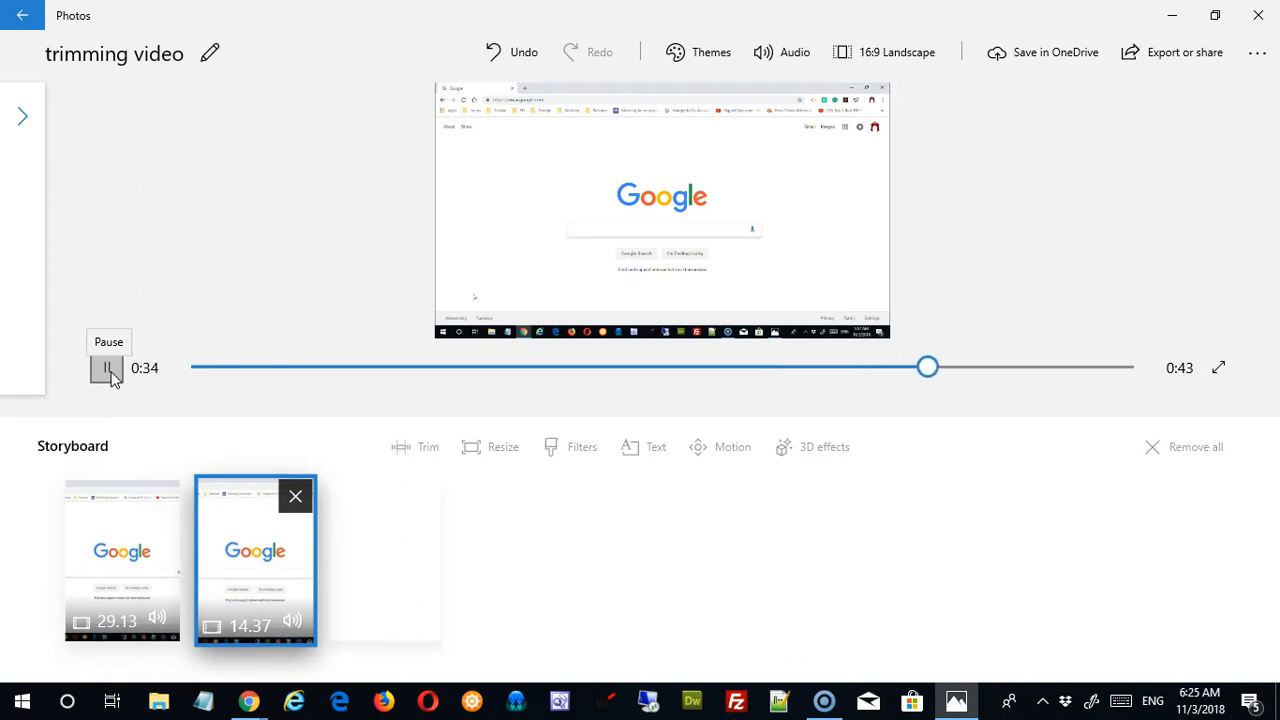
left_click(107, 368)
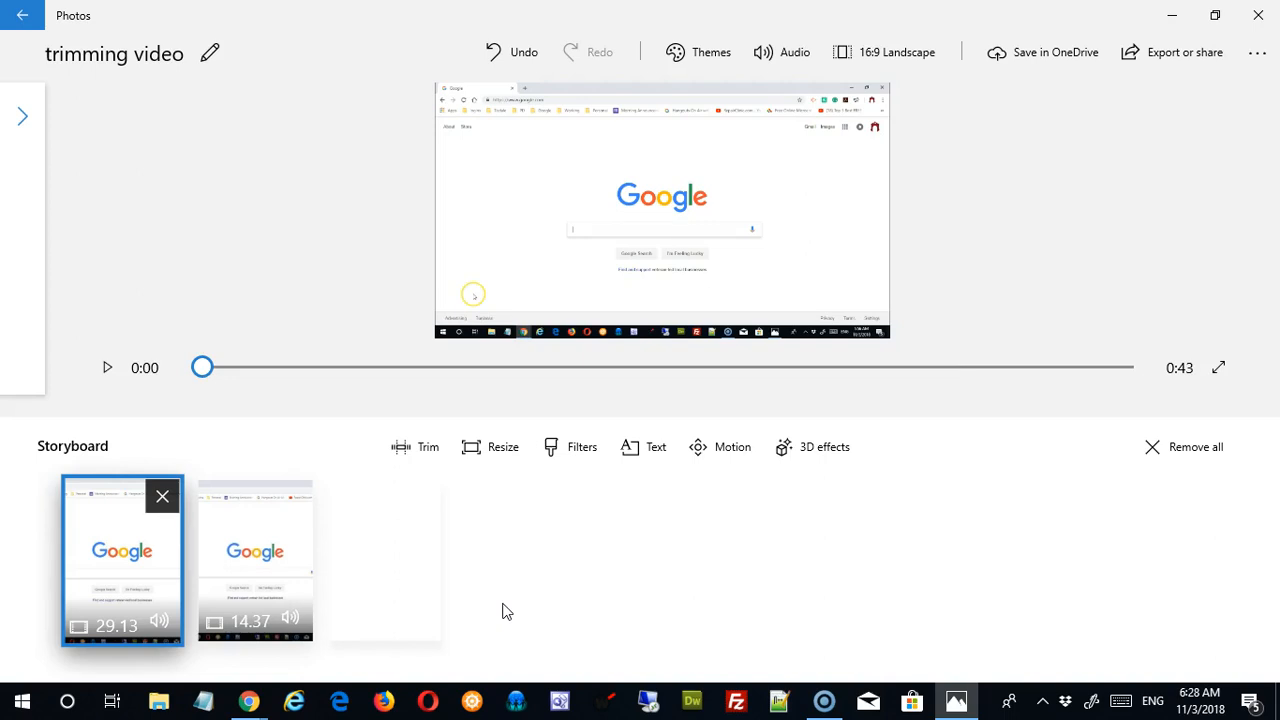
Export the project at the medium file size, best for sharing online, and show the saved video in File Explorer
left_click(1155, 60)
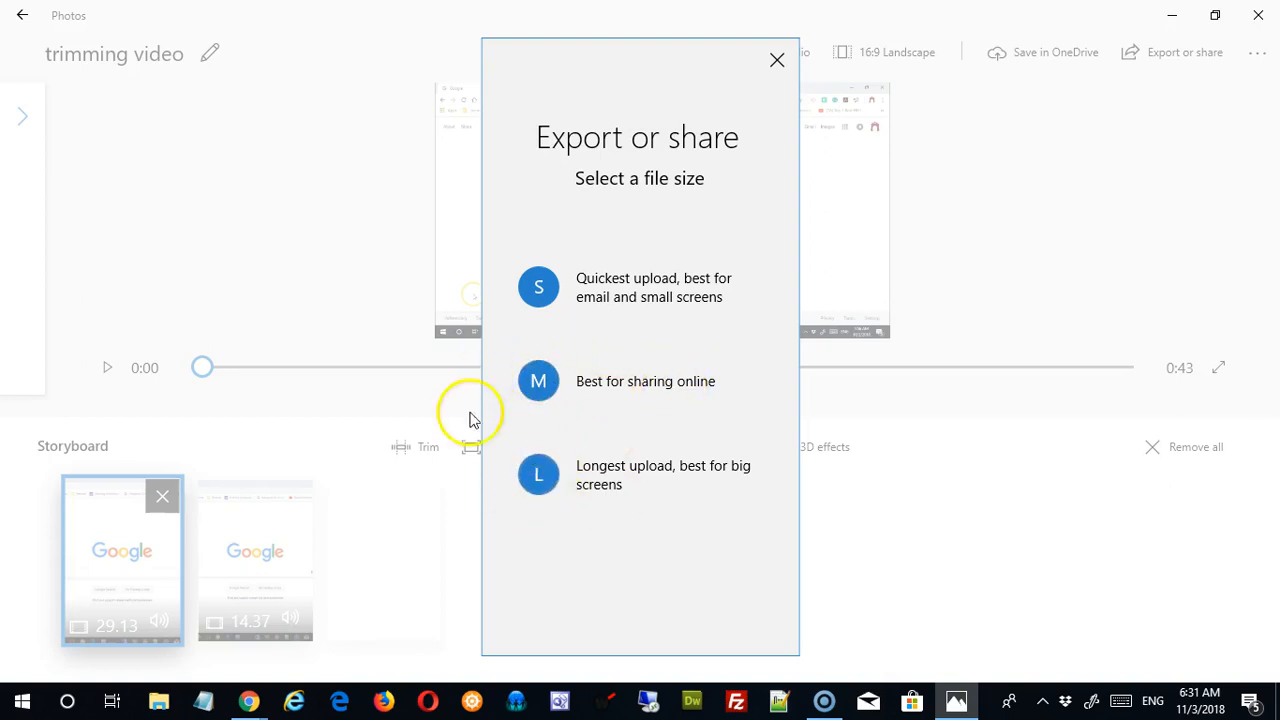
left_click(551, 391)
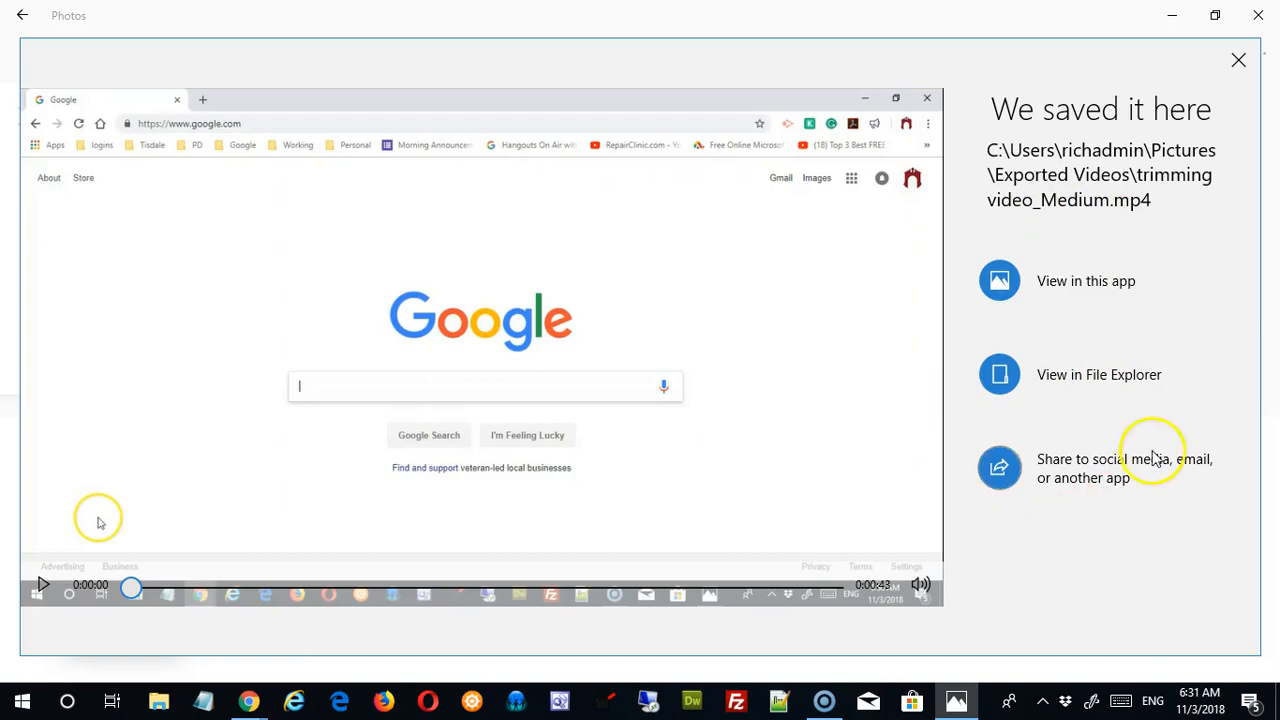
left_click(1078, 383)
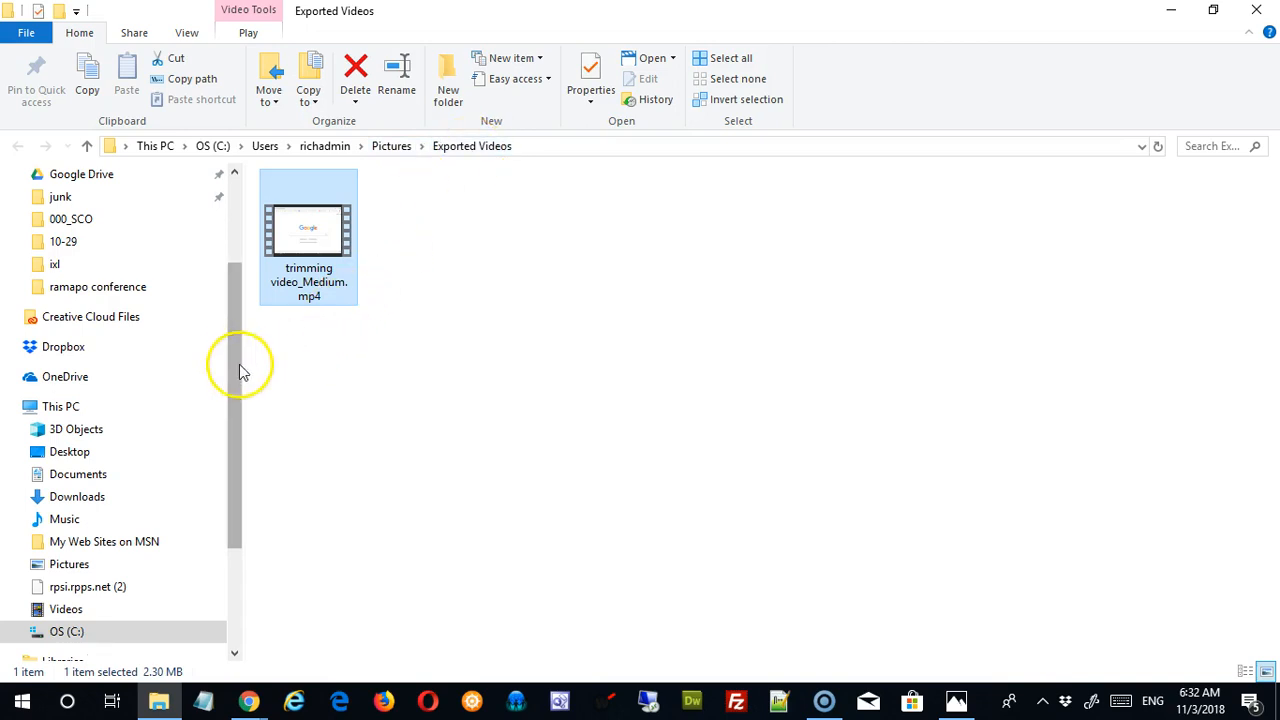
Expand the Pictures library and its Pictures folder in the folder tree and open the Exported Videos folder
left_click_drag(231, 355, 240, 476)
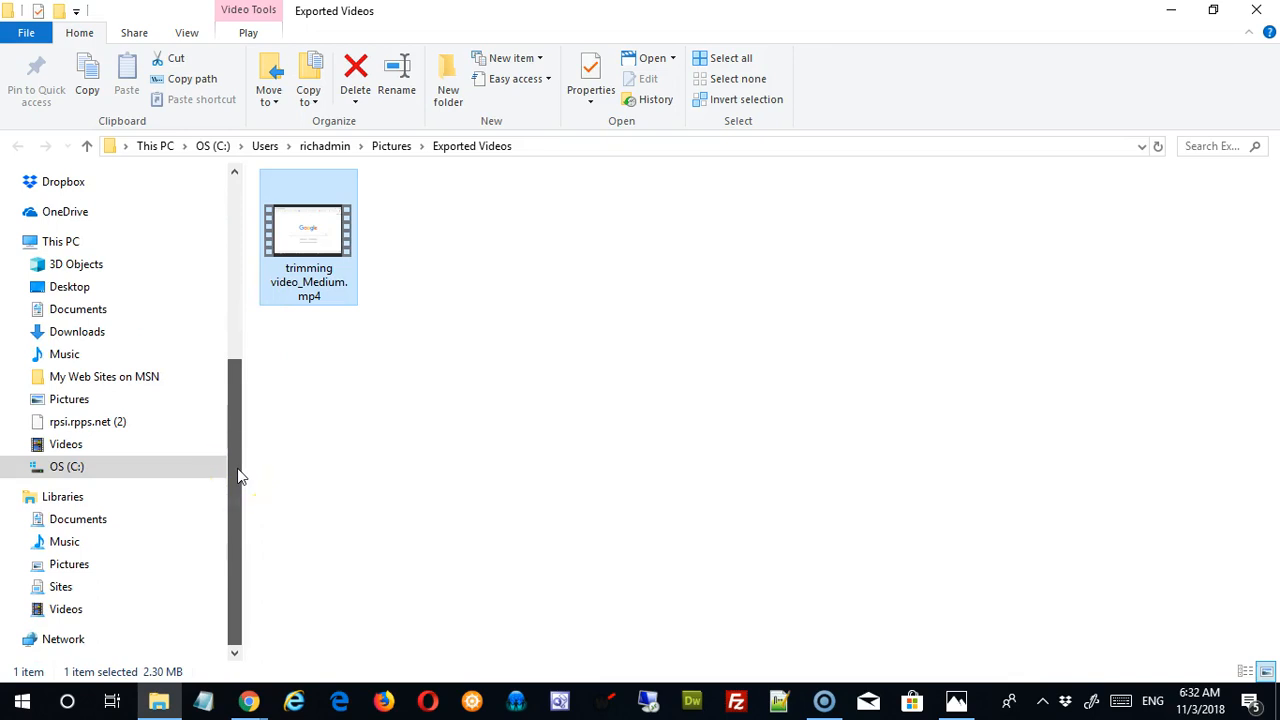
left_click_drag(240, 476, 236, 521)
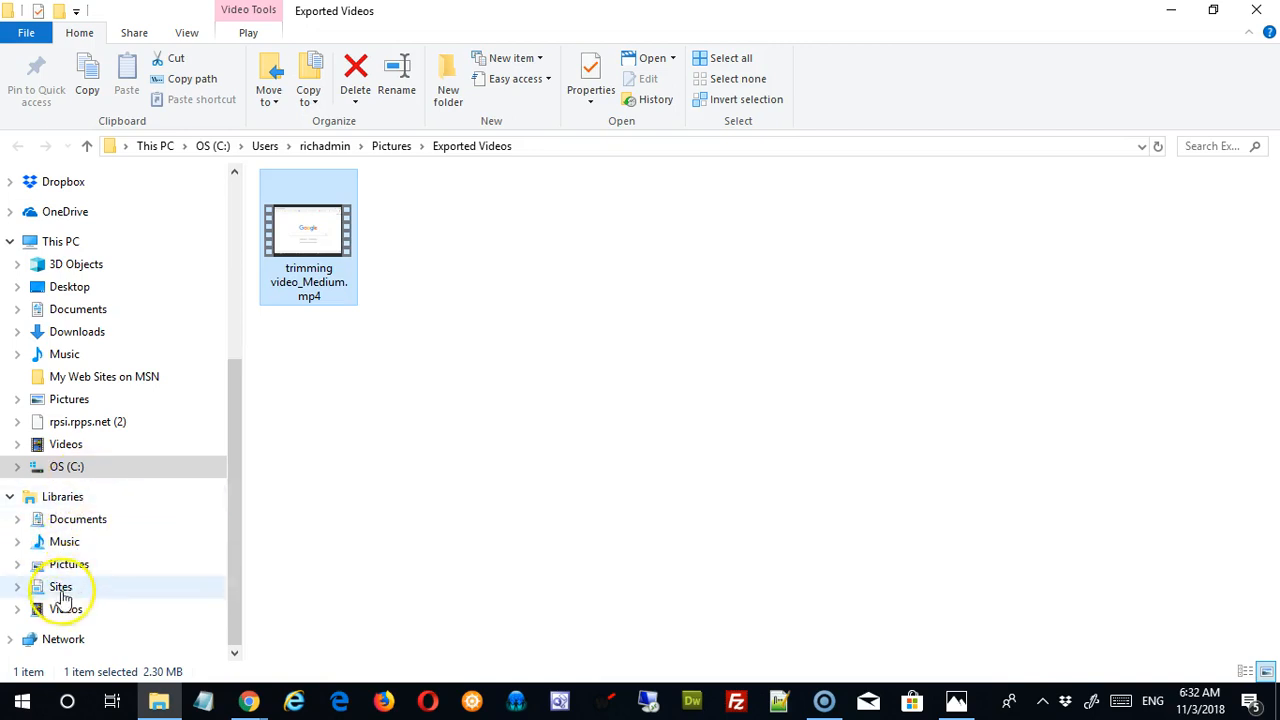
left_click(18, 566)
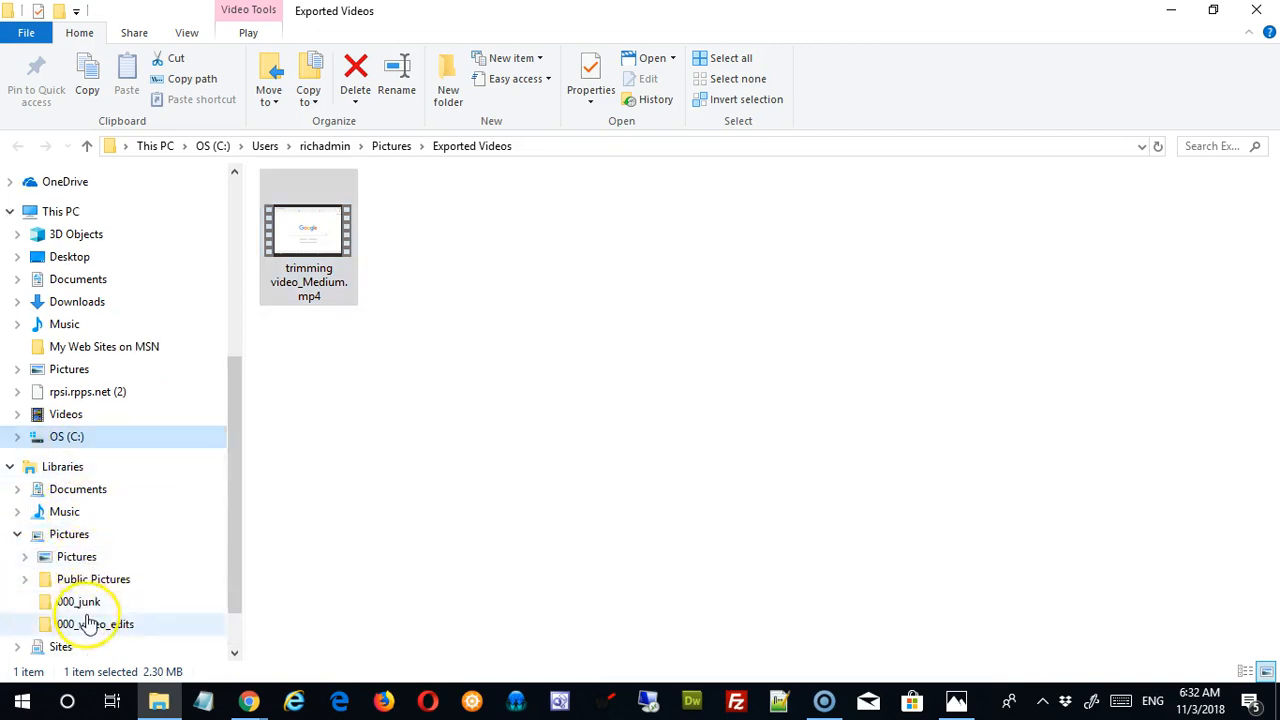
scroll(174, 553, "down", 1)
scroll(196, 558, "down", 1)
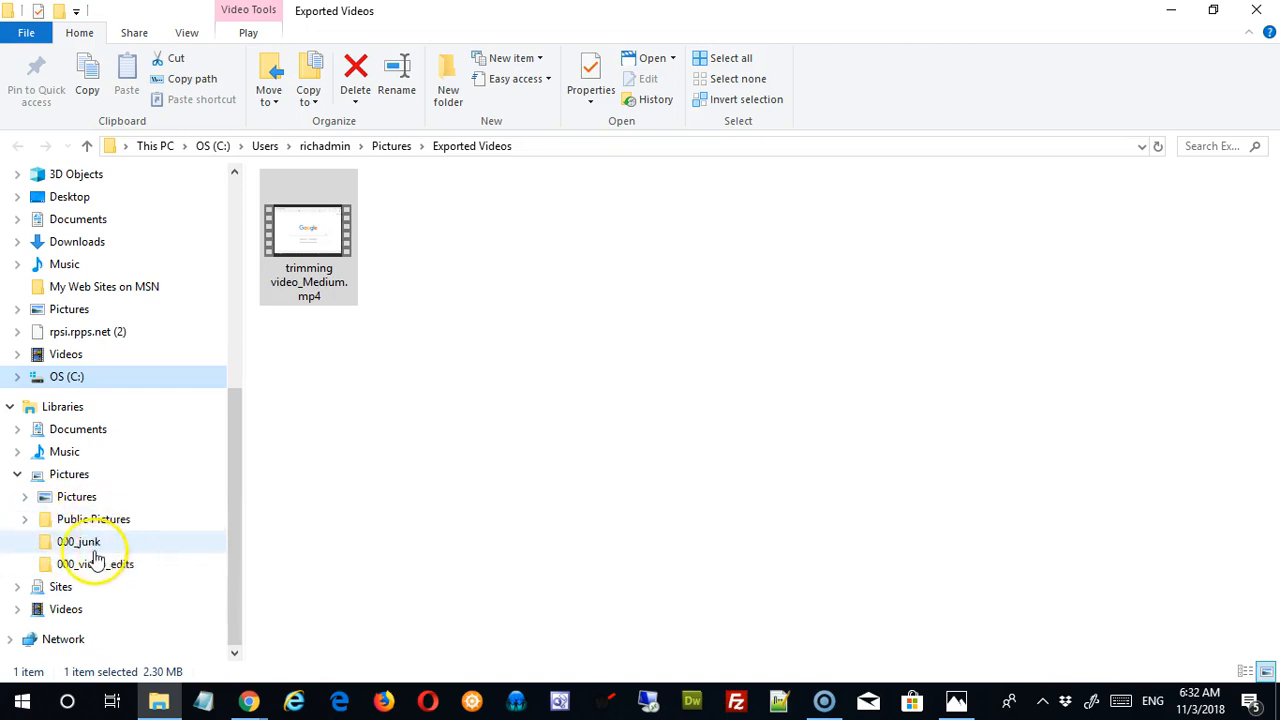
left_click(25, 497)
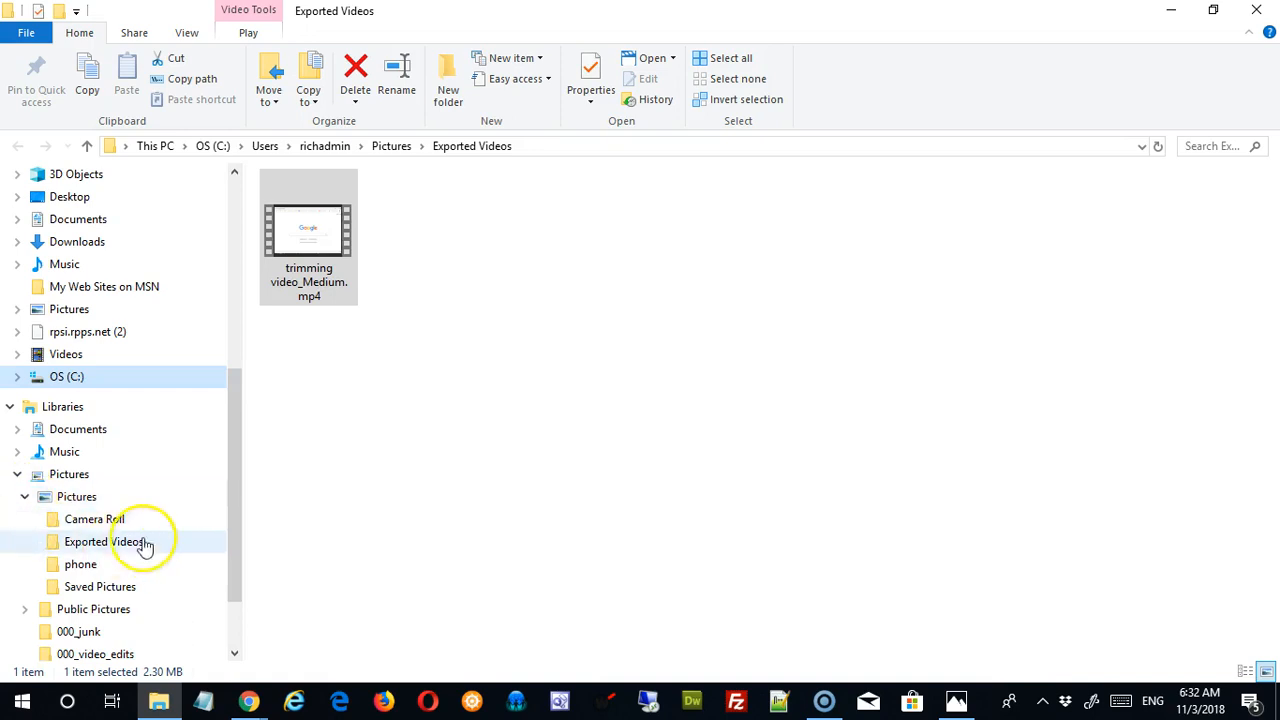
left_click(104, 545)
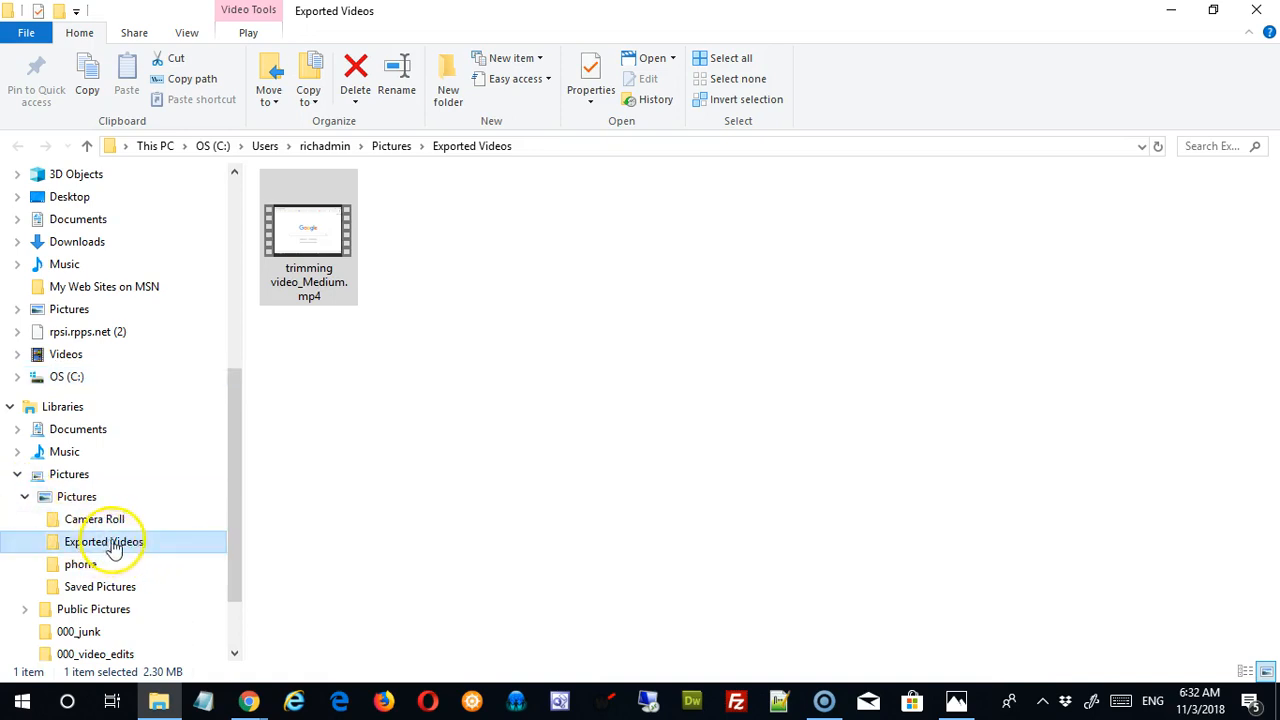
Look over the available file actions for trimming video_Medium.mp4 and close the list without choosing one
left_click(312, 214)
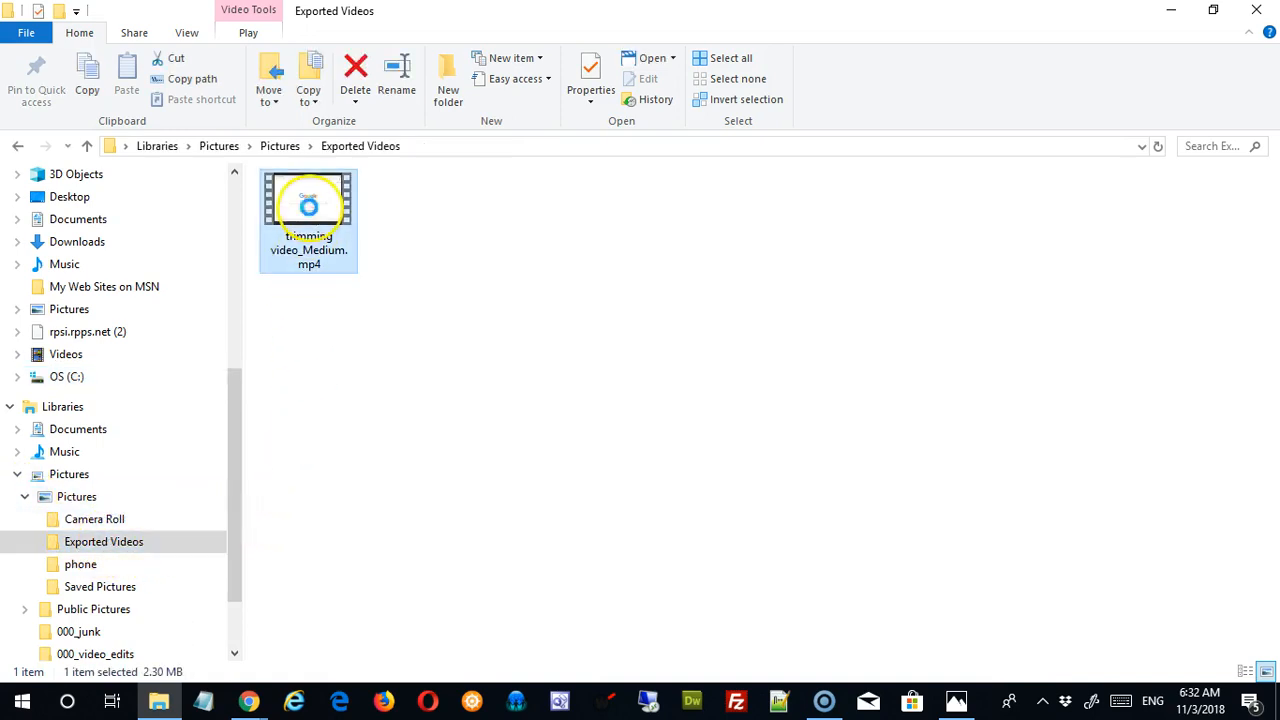
right_click(310, 210)
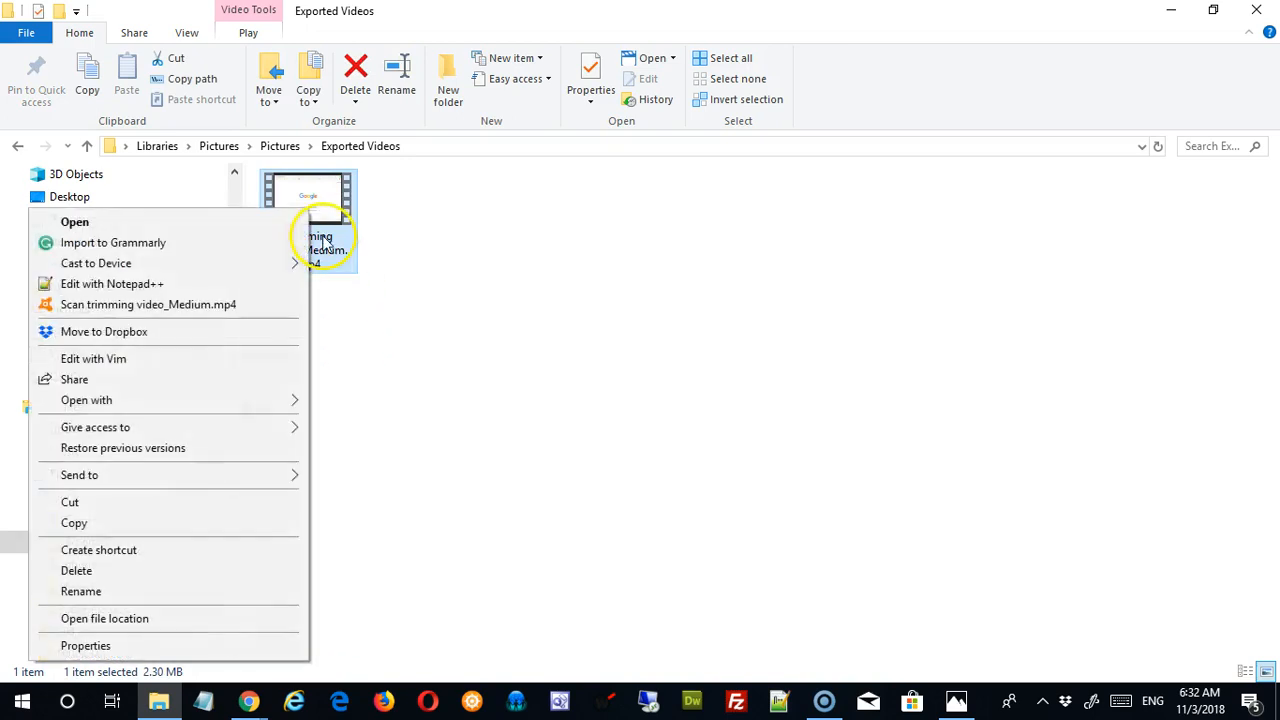
left_click(447, 378)
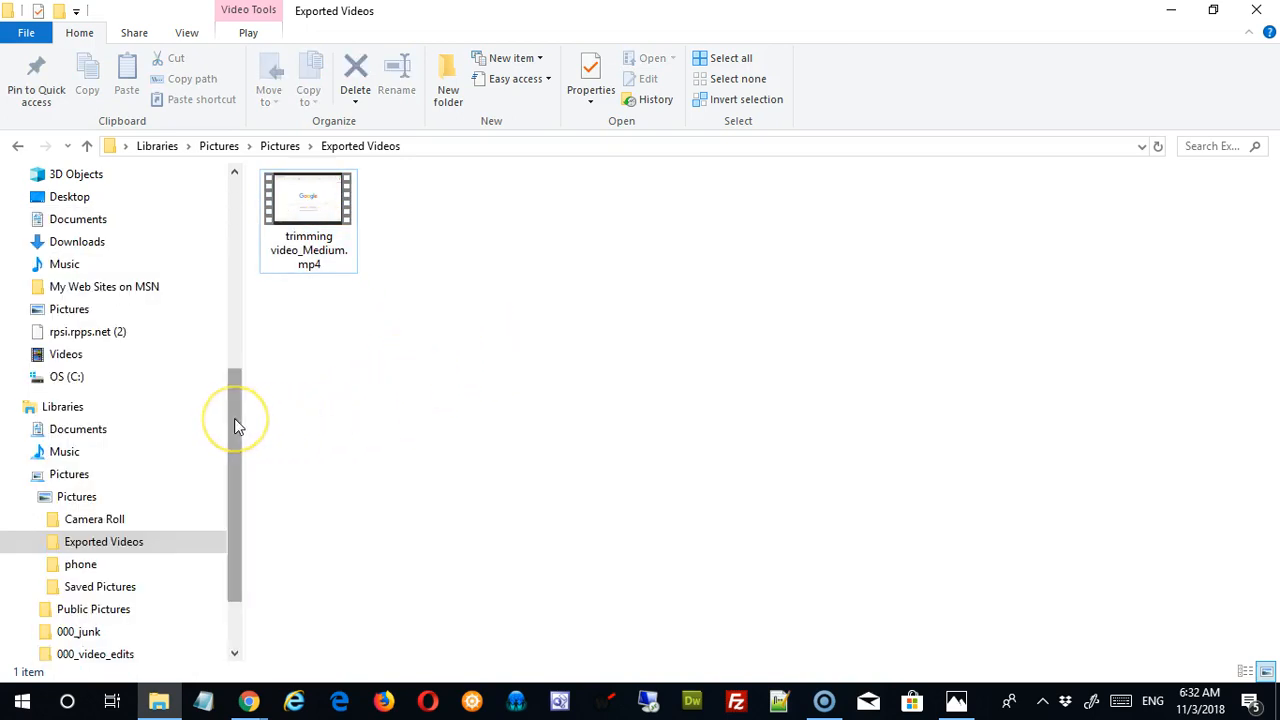
Check the file type, size and length of the exported trimming video_Medium.mp4, then deselect it
left_click_drag(234, 420, 246, 349)
left_click(316, 237)
left_click_drag(316, 237, 323, 263)
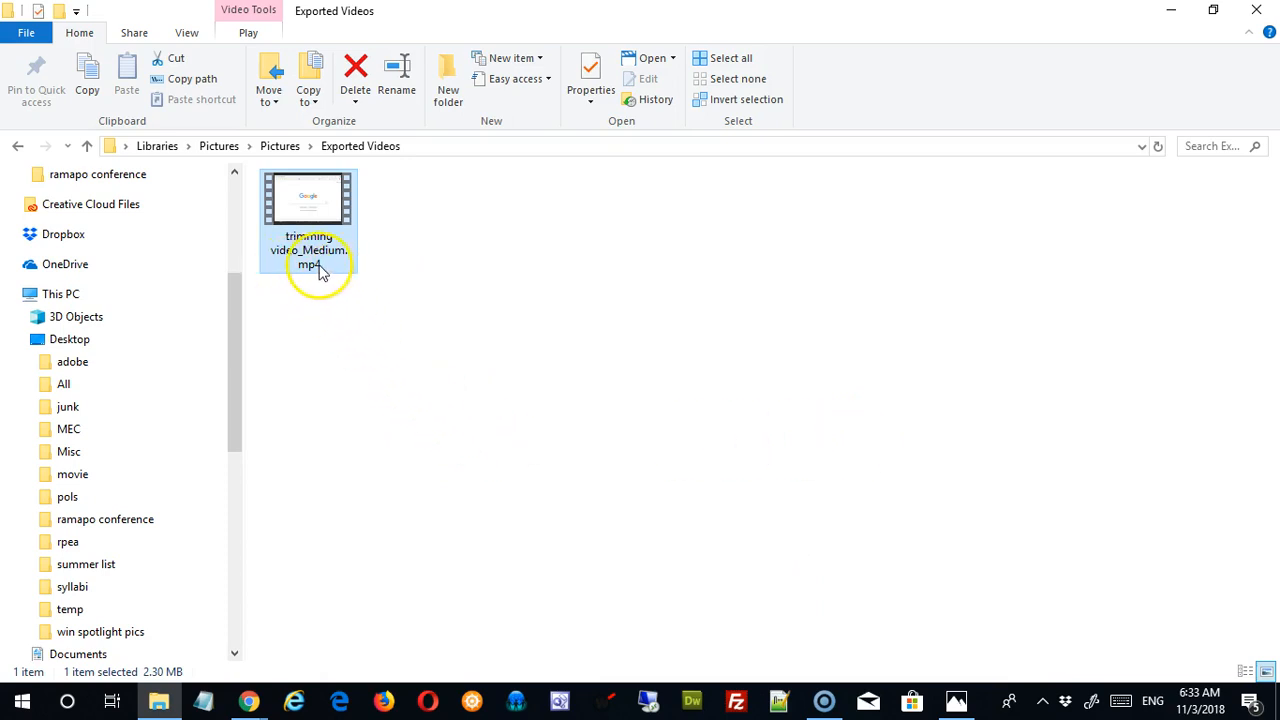
mouse_move(310, 279)
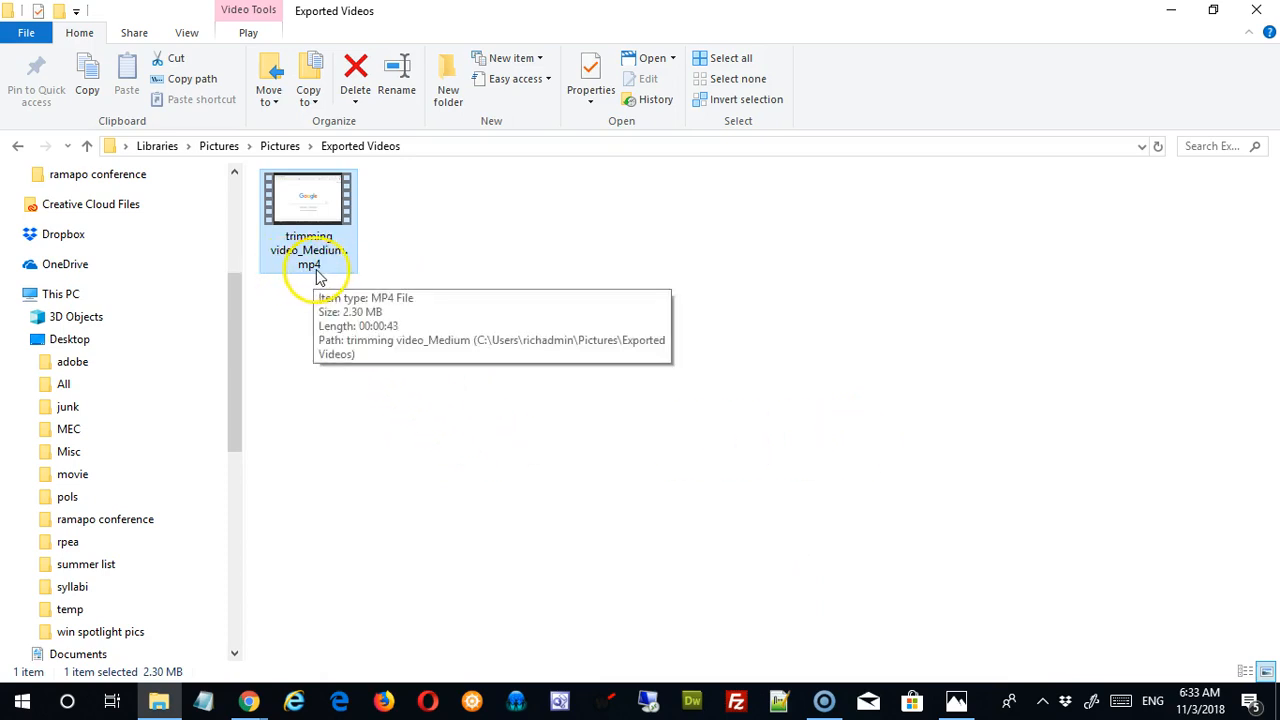
left_click(491, 480)
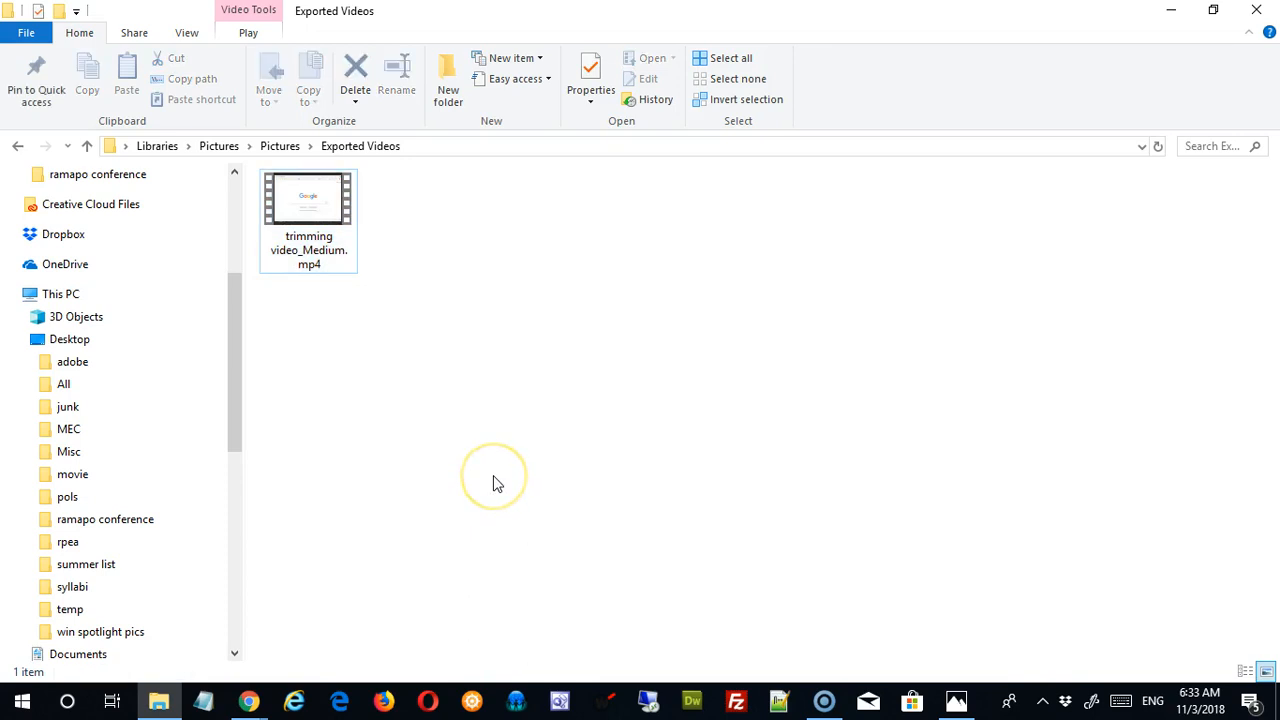